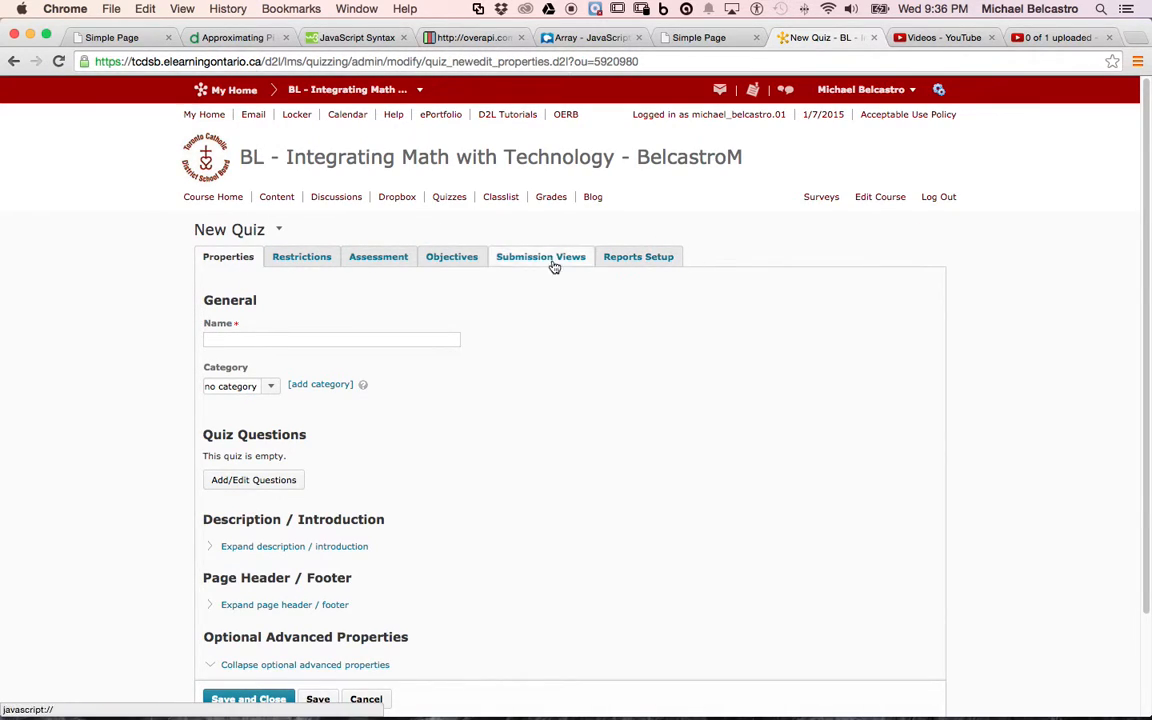
Name the new quiz "Math Quiz" and open it for adding questions.
left_click(312, 338)
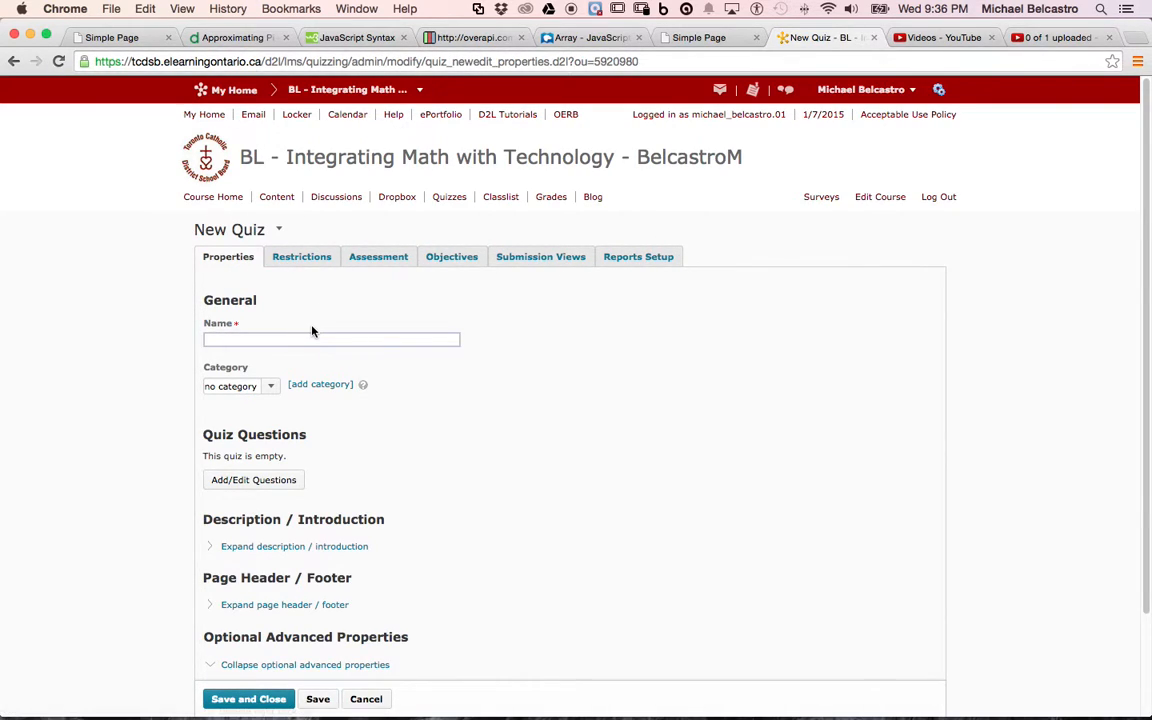
type("Math")
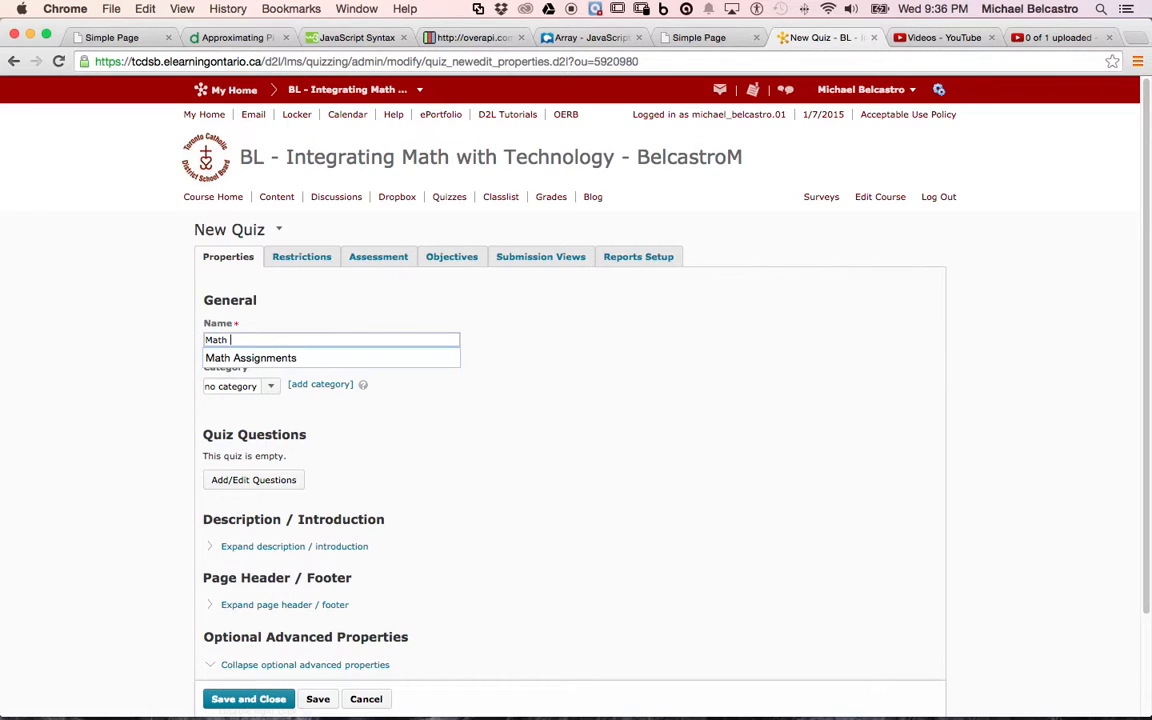
type(" Quiz")
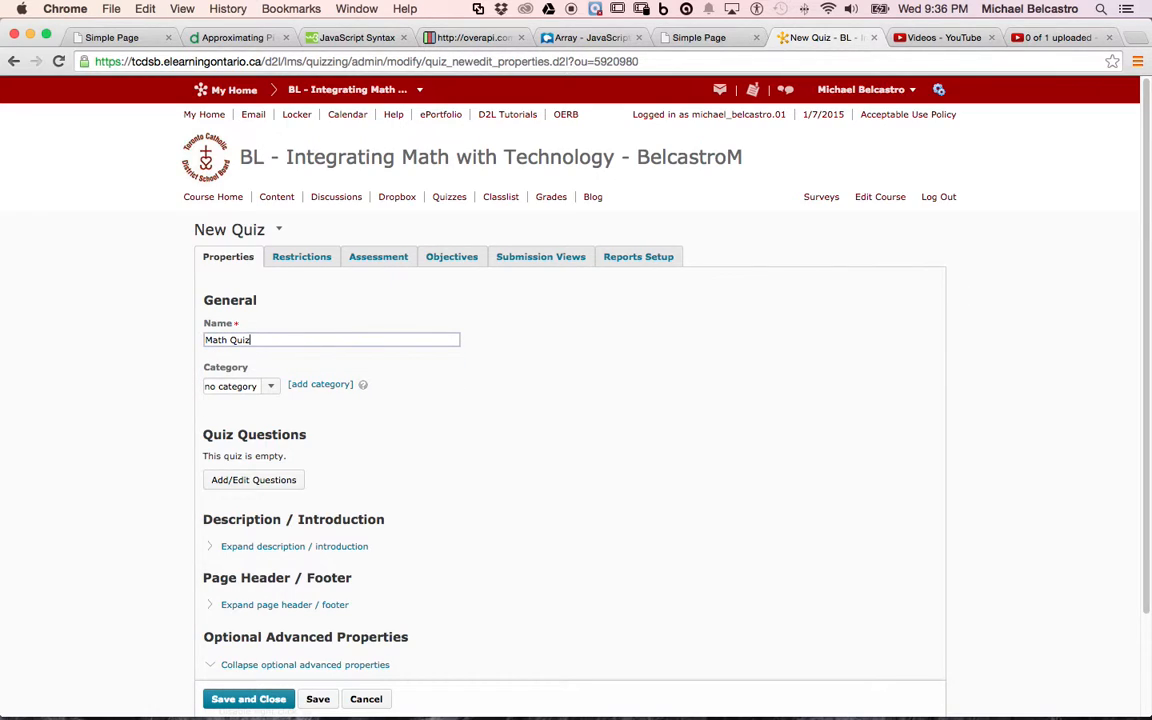
left_click(251, 484)
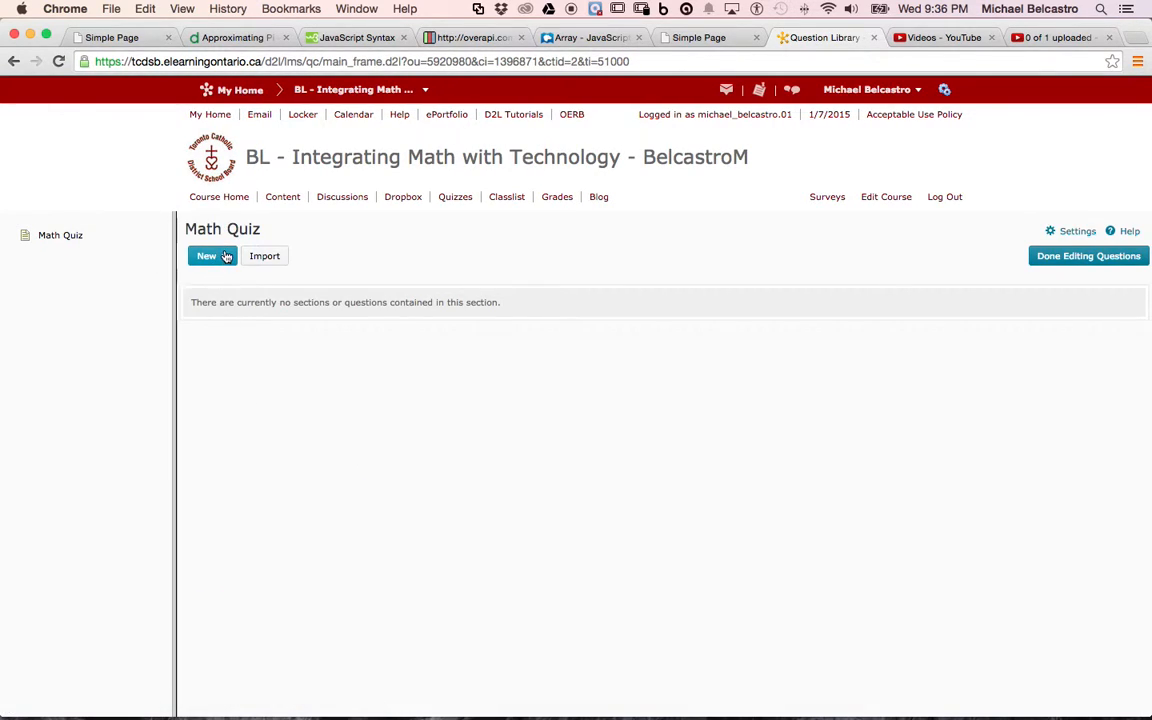
Create a new arithmetic question titled "Adding".
left_click(212, 256)
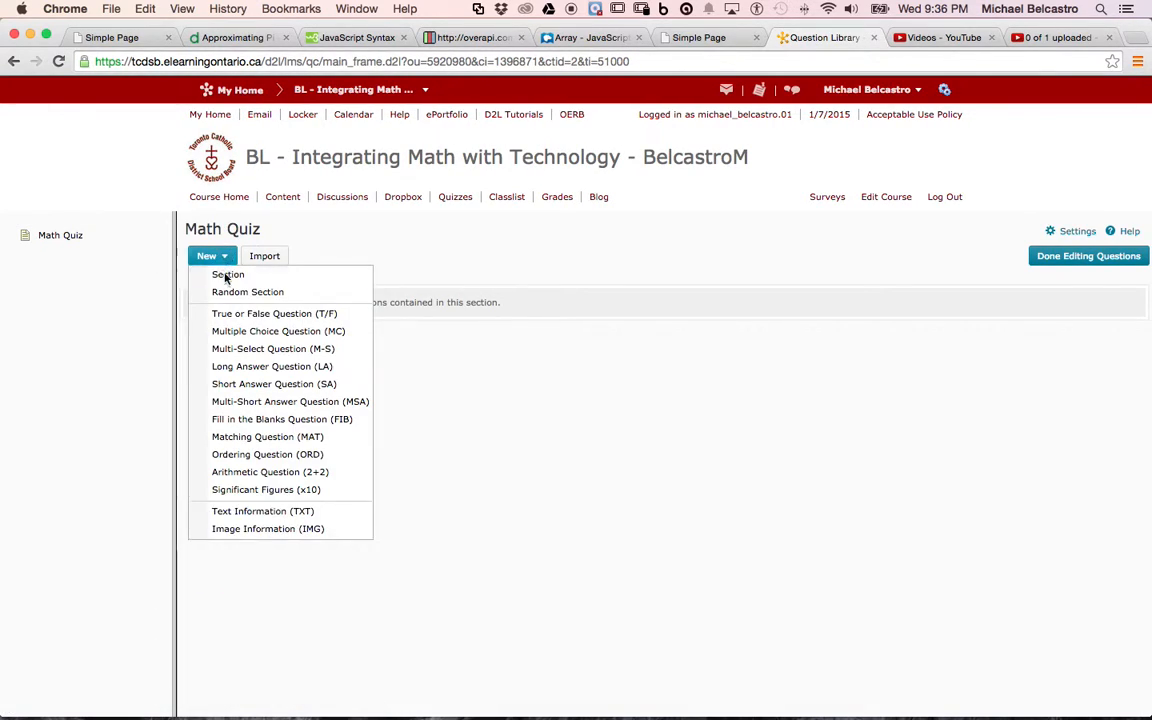
left_click(282, 473)
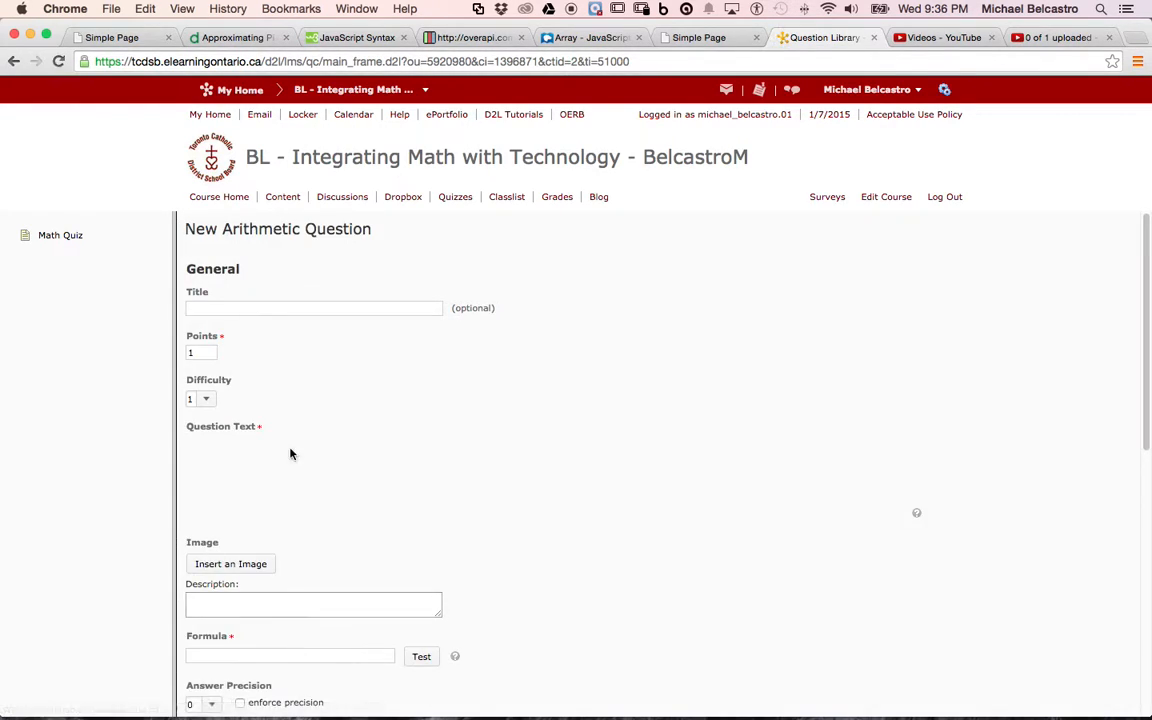
left_click(316, 306)
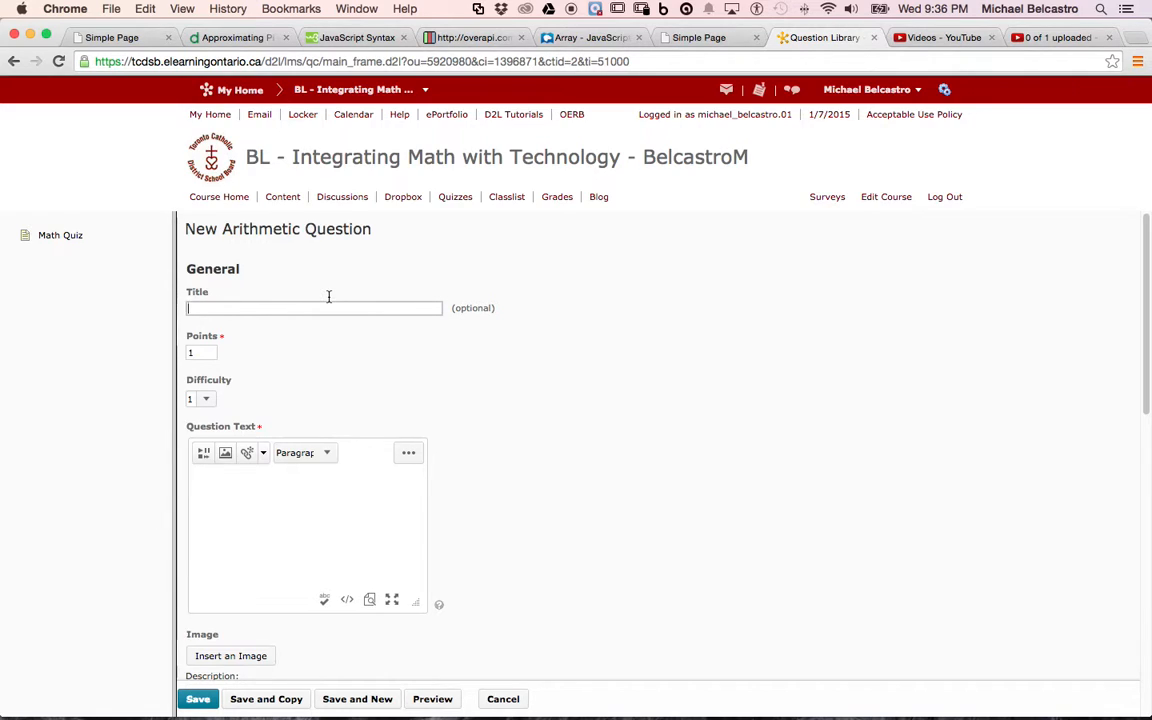
type("Adding")
left_click(274, 494)
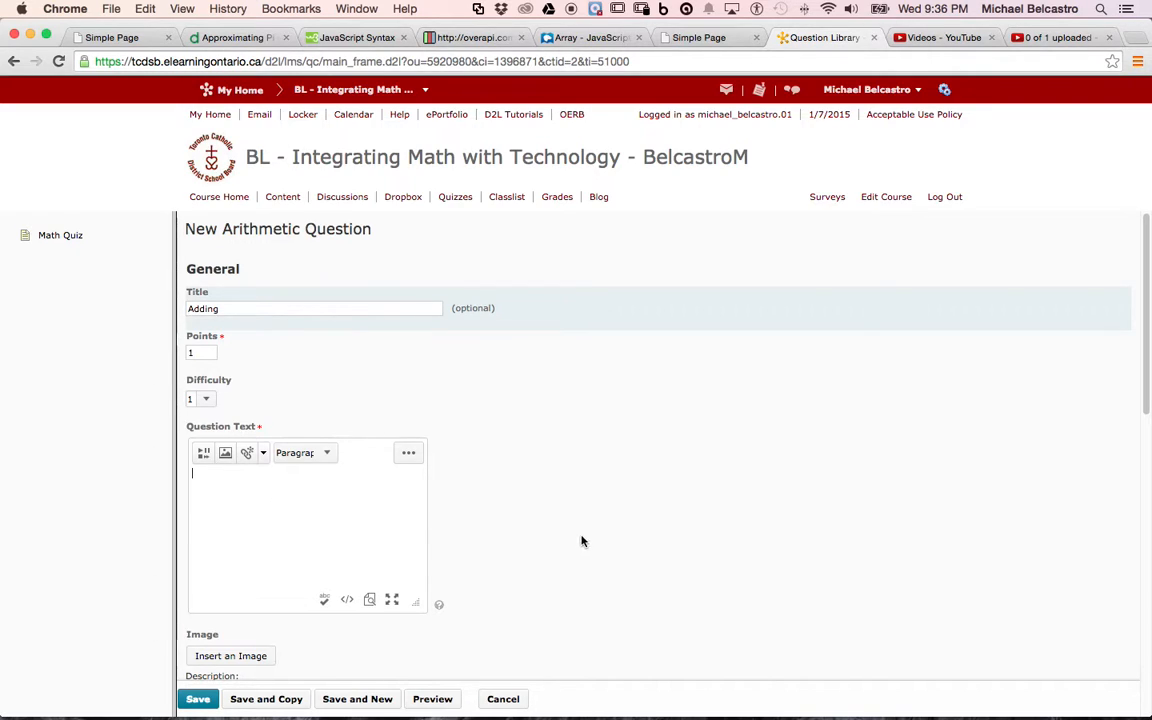
Name the question's first two variables a and b.
scroll(575, 530, "down", 5)
scroll(571, 523, "down", 3)
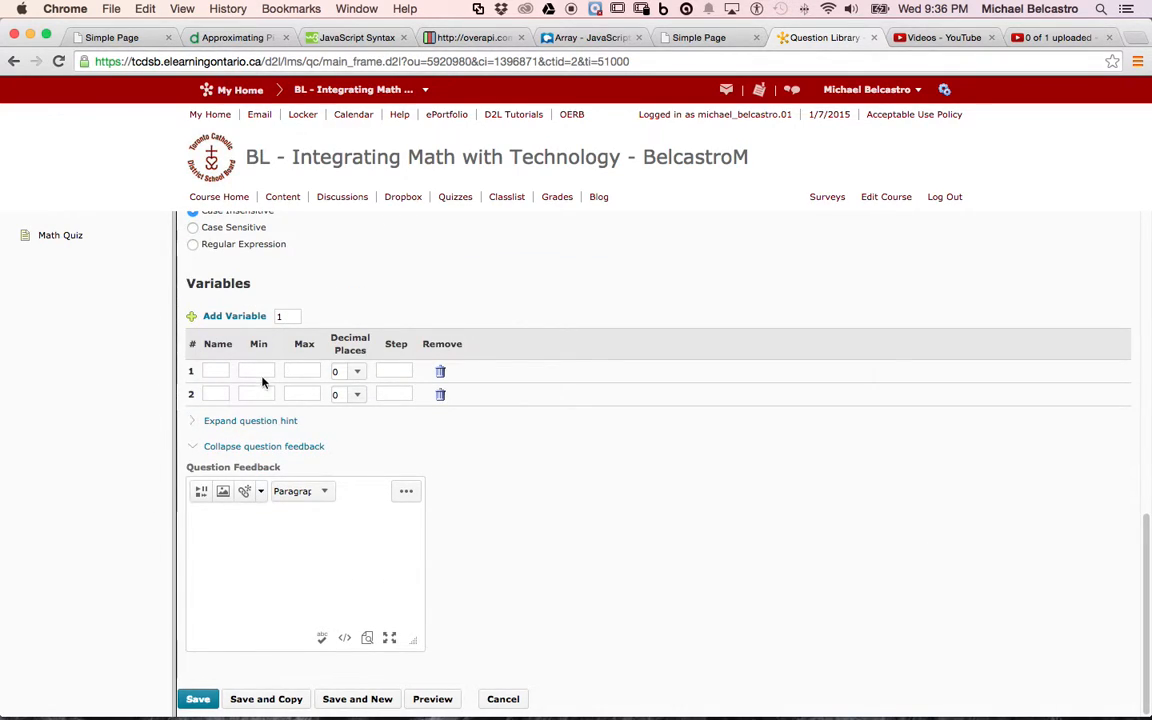
left_click(223, 371)
type("a")
left_click(224, 394)
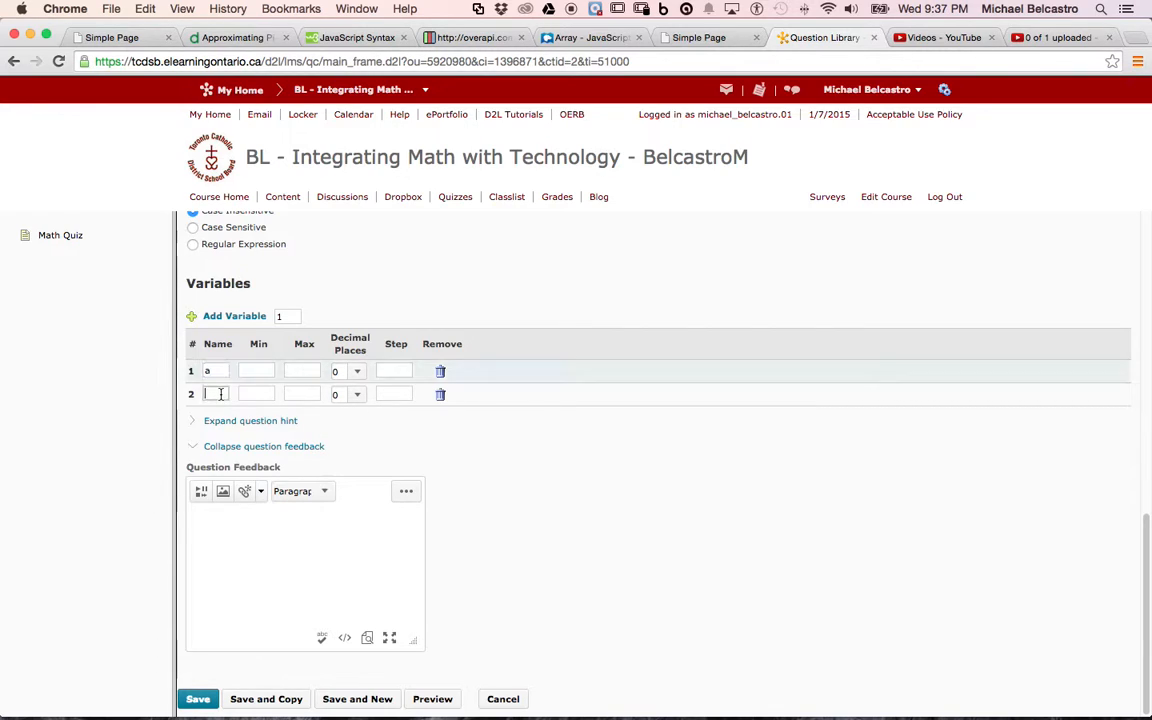
type("b")
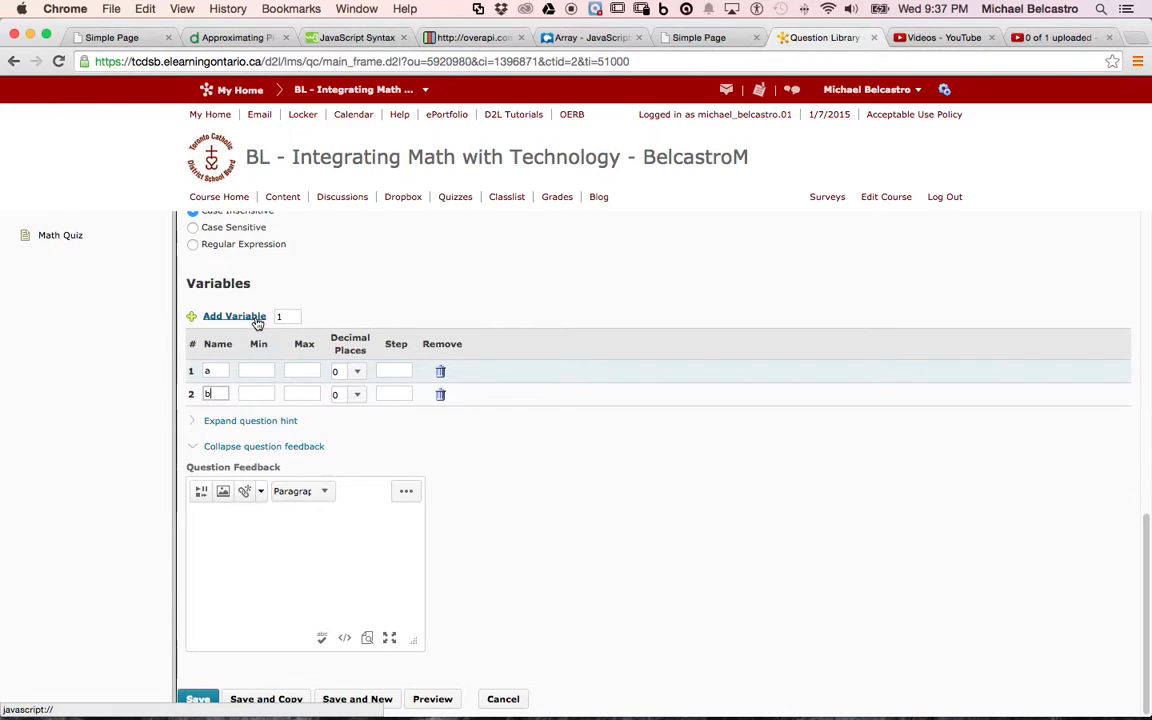
Add 2 more variables to the question and name them c and d.
left_click_drag(286, 316, 272, 318)
type("2")
left_click(245, 316)
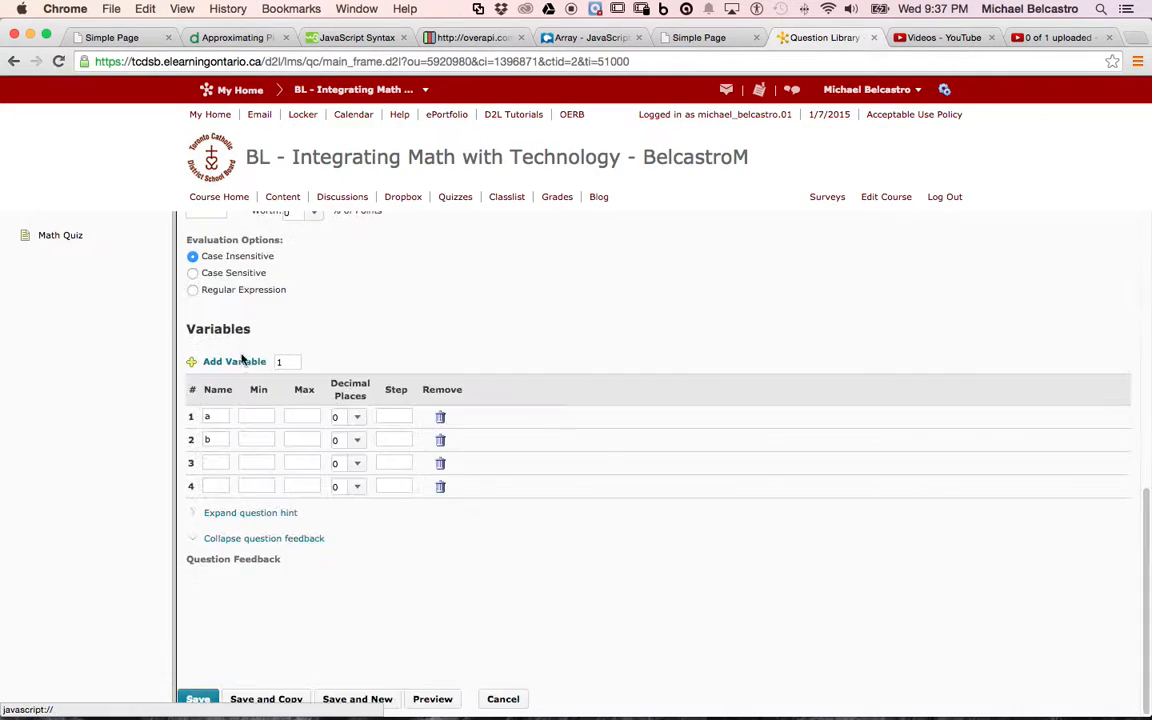
left_click(217, 554)
type("c")
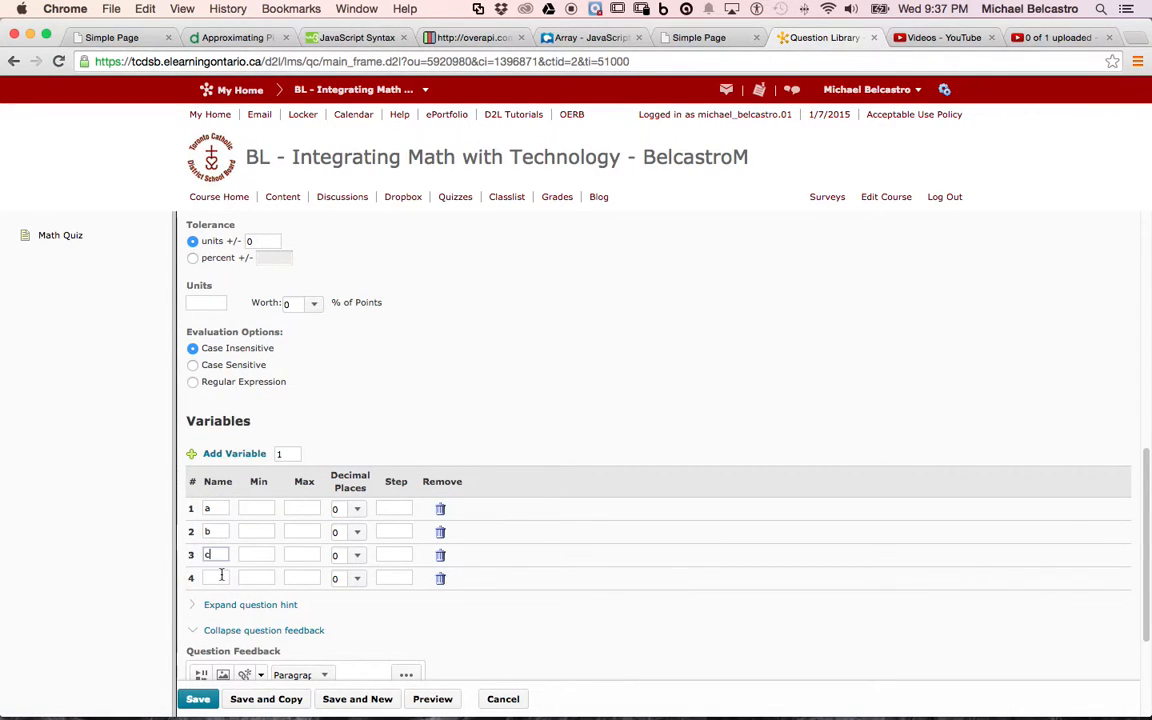
left_click(225, 577)
type("d")
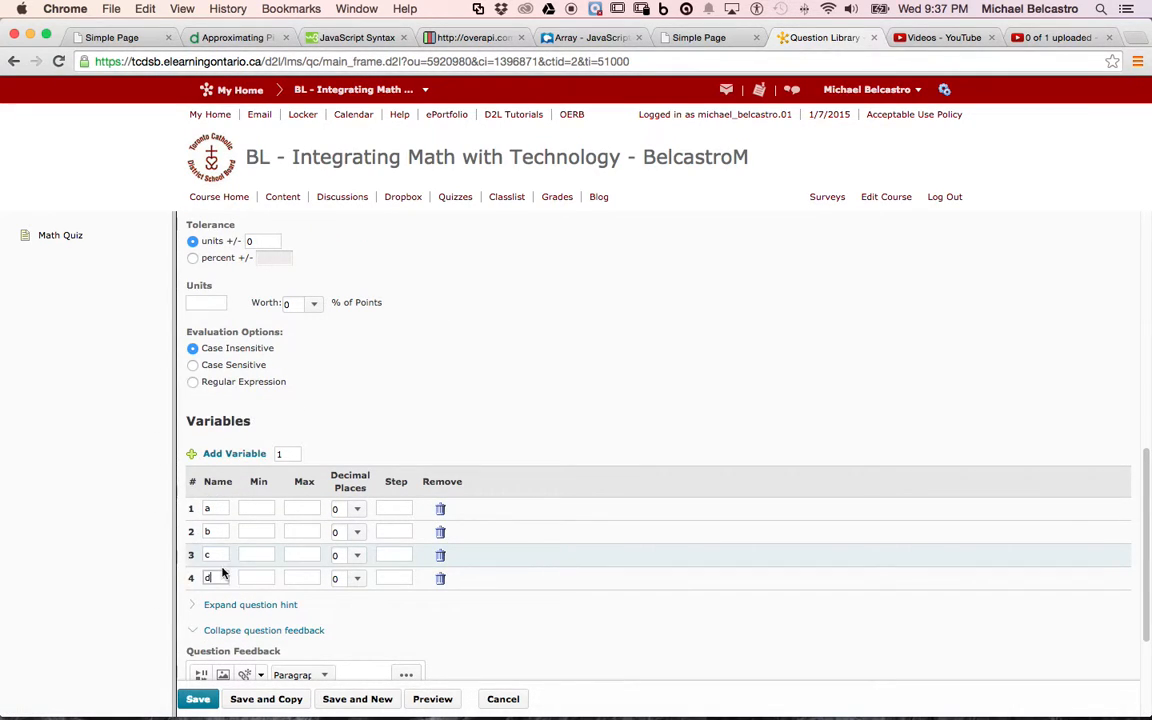
Set the range of variable a to 0 through 100 and of variable b to -100 through 0.
left_click(262, 509)
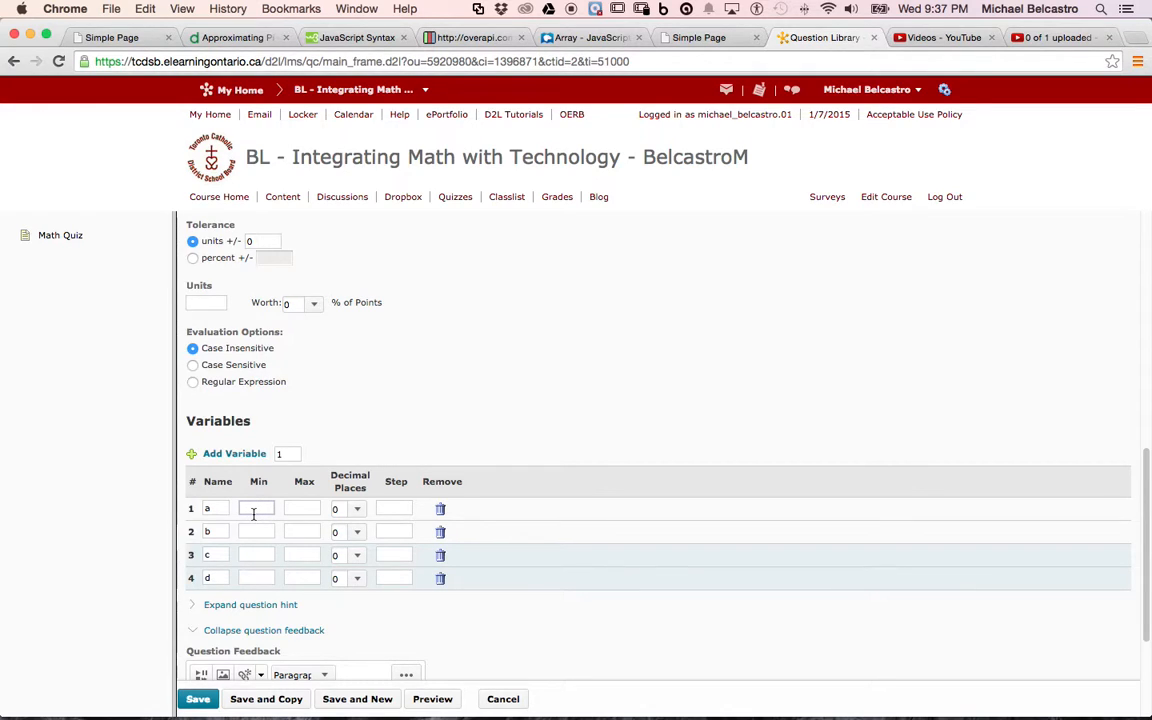
type("0")
left_click(303, 507)
type("100")
left_click(256, 530)
type("-100")
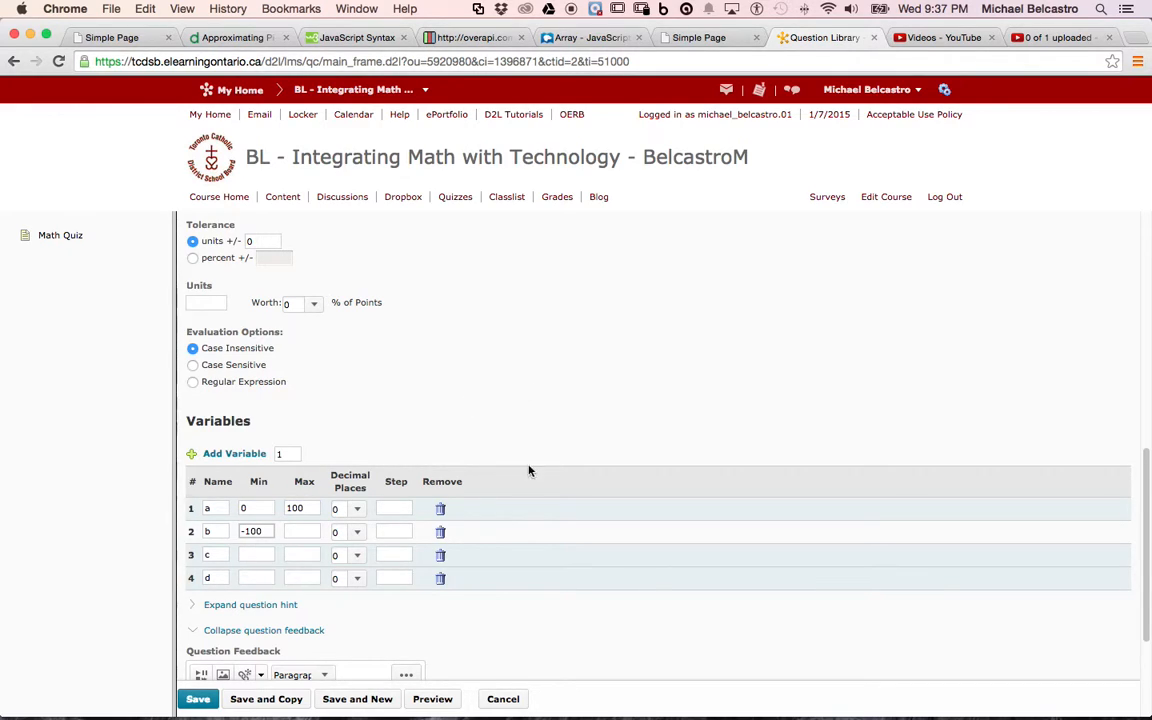
left_click(303, 531)
type("0")
Set the range of variable c to 1 through 2 and of variable d to -100 through 100.
left_click(261, 561)
type("1")
left_click(303, 554)
type("2")
left_click(266, 579)
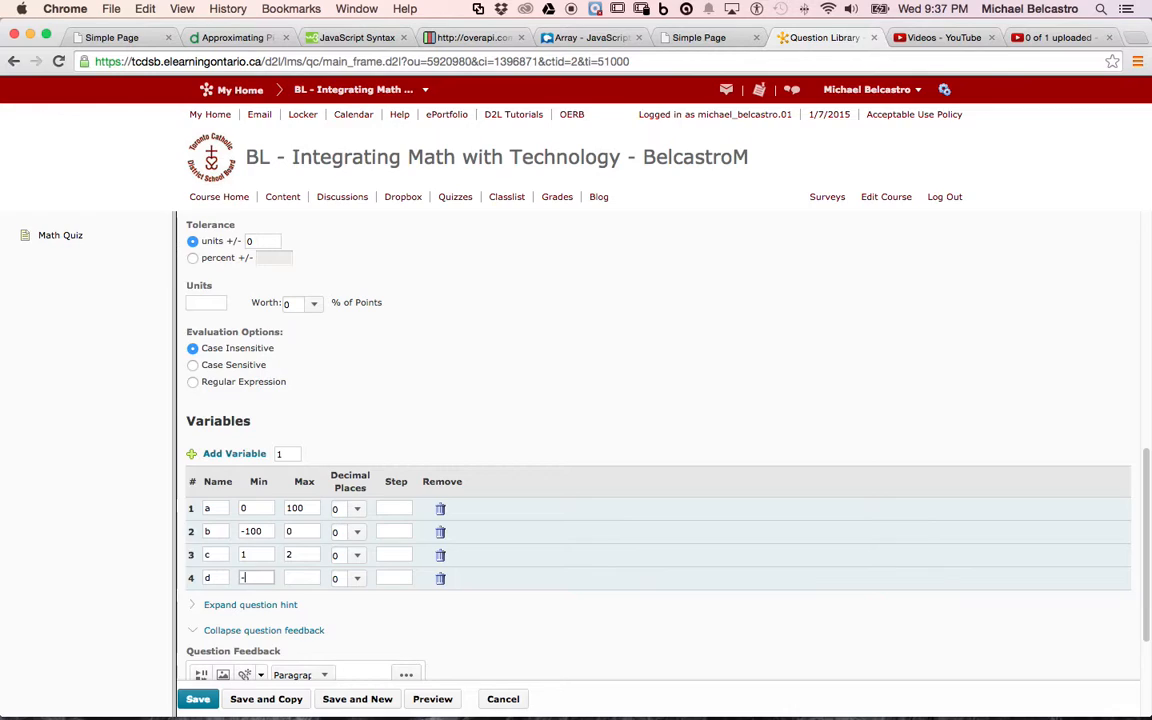
left_click(297, 574)
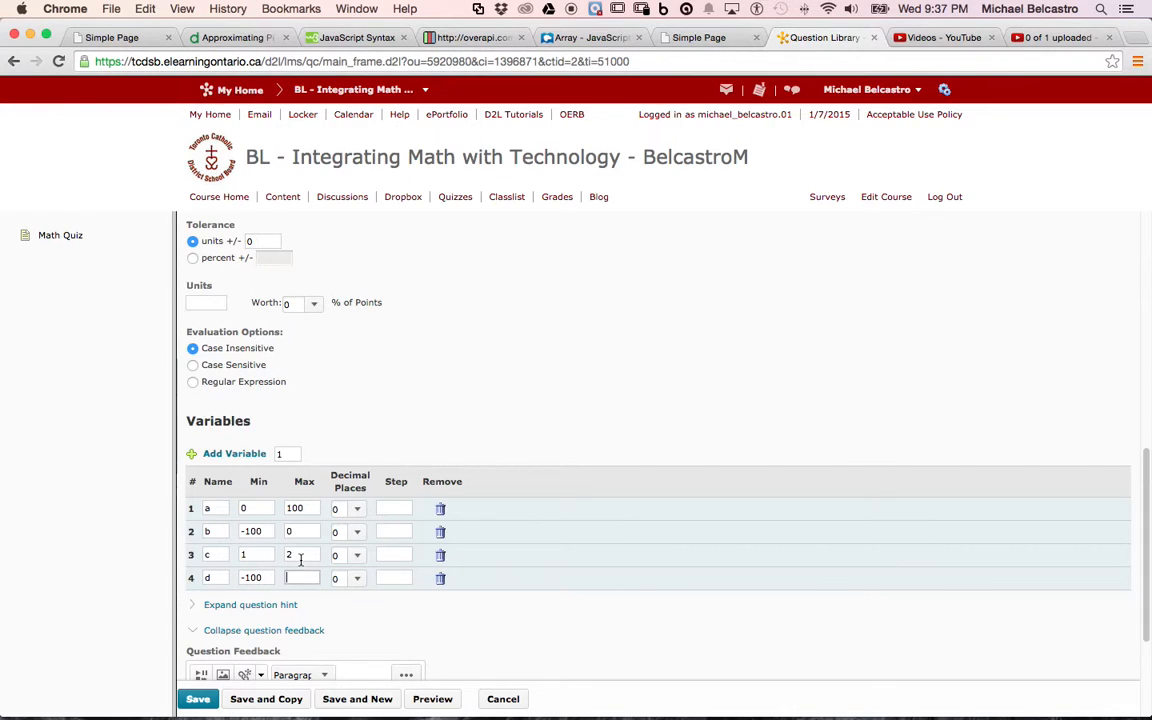
Try 1 decimal place for variable a and return it to 0.
left_click(359, 511)
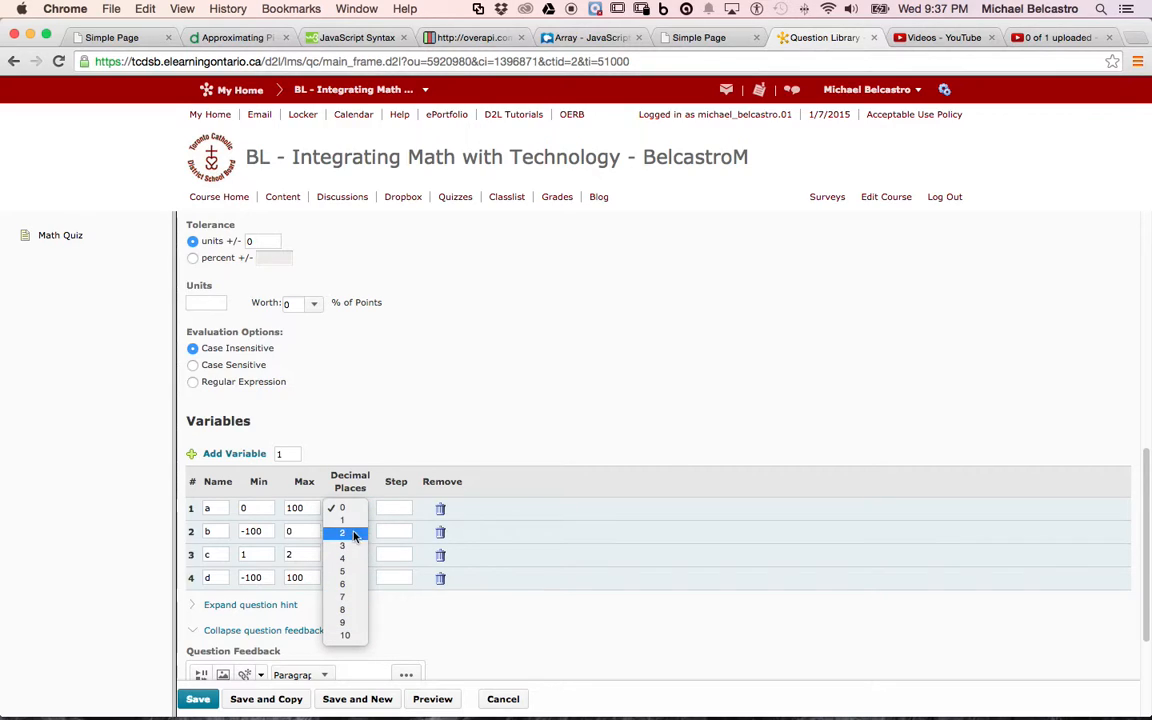
left_click(353, 521)
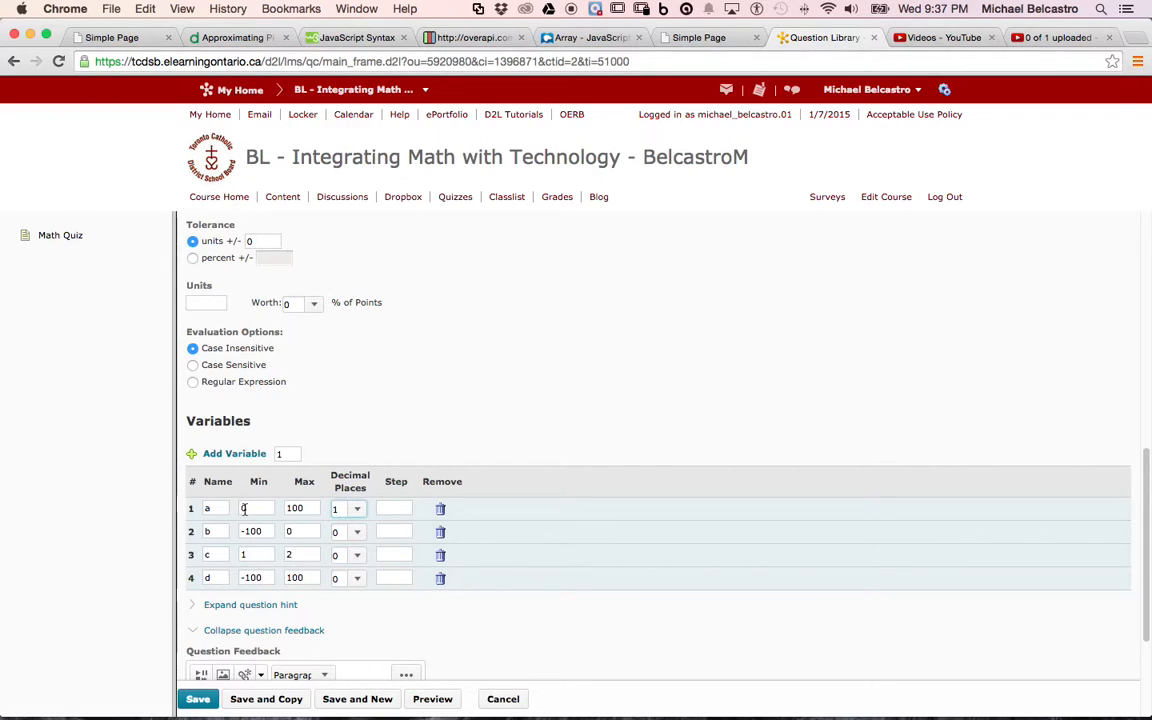
left_click(357, 511)
left_click(356, 497)
left_click(396, 509)
Enter {a}+{b}+{c}+{d} as the question text, with a+b+c+d on the line below.
scroll(303, 542, "up", 1)
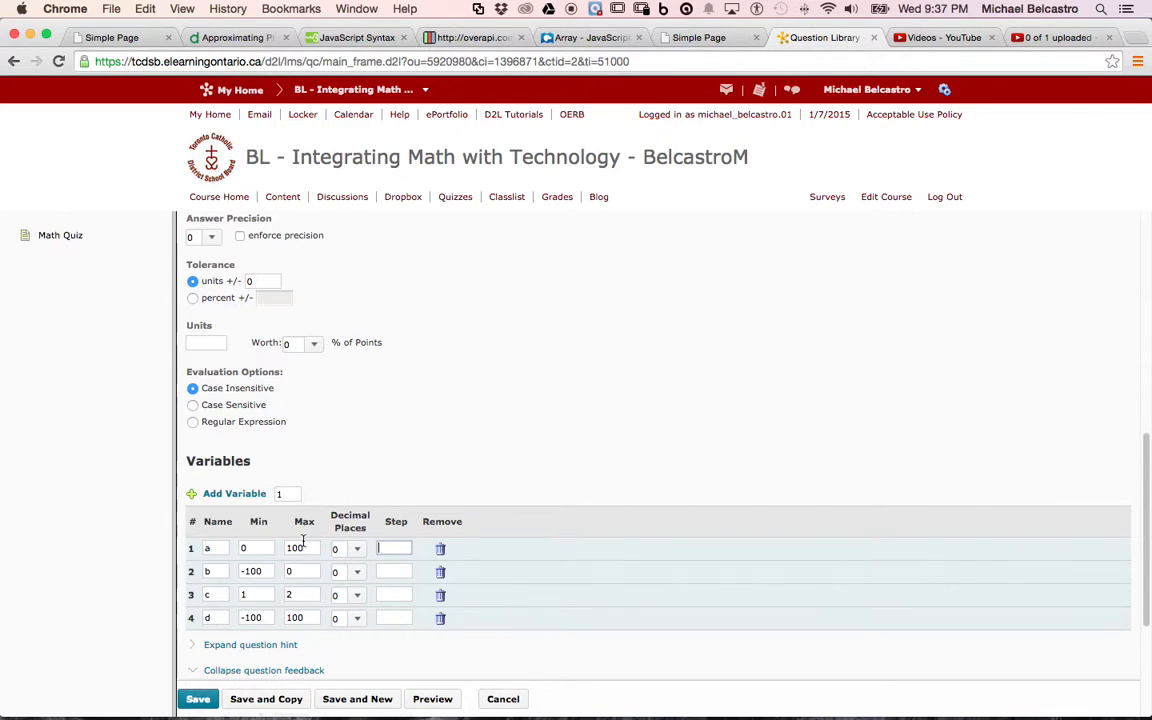
scroll(307, 541, "up", 10)
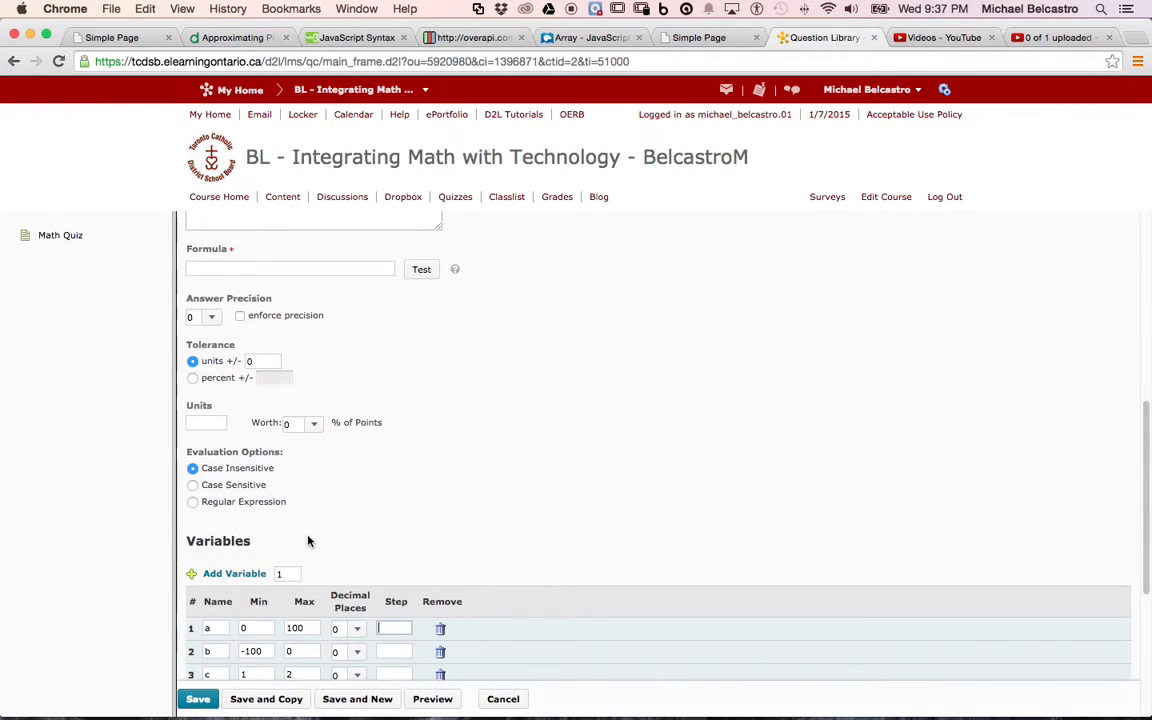
scroll(307, 541, "up", 2)
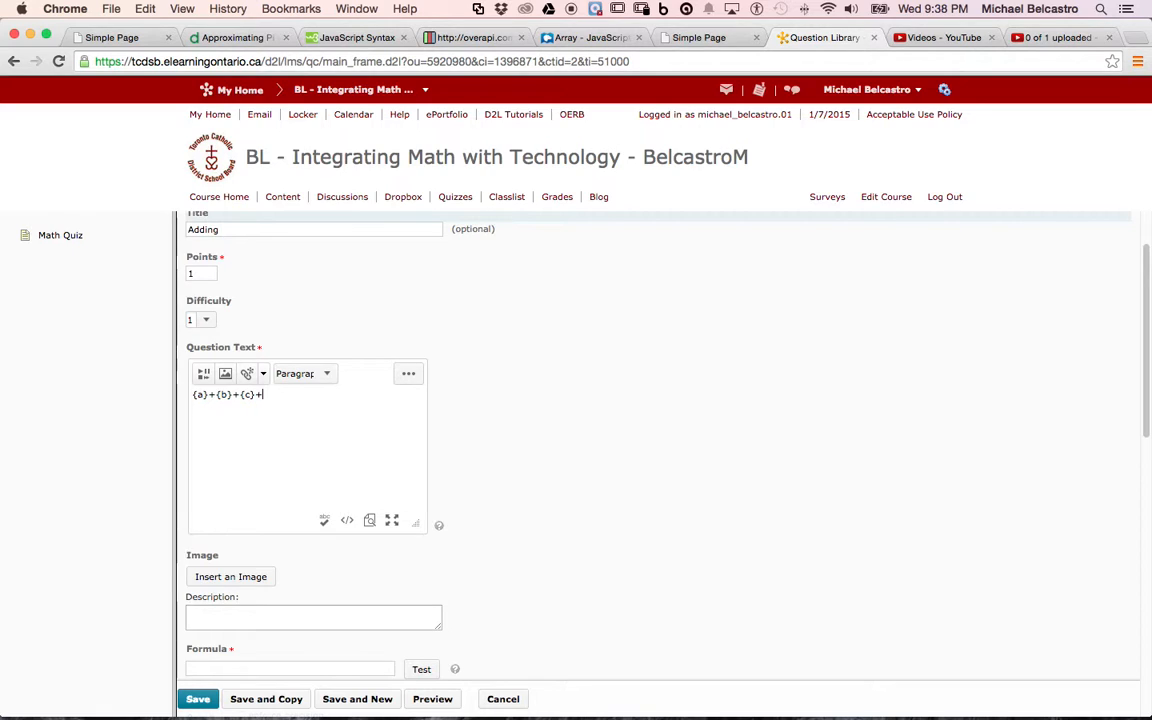
type("d}")
key("Return")
type("a+b+c+d")
Enter {a}+{b}+{c}+{d} as the question's formula and run a test of it.
scroll(245, 425, "down", 5)
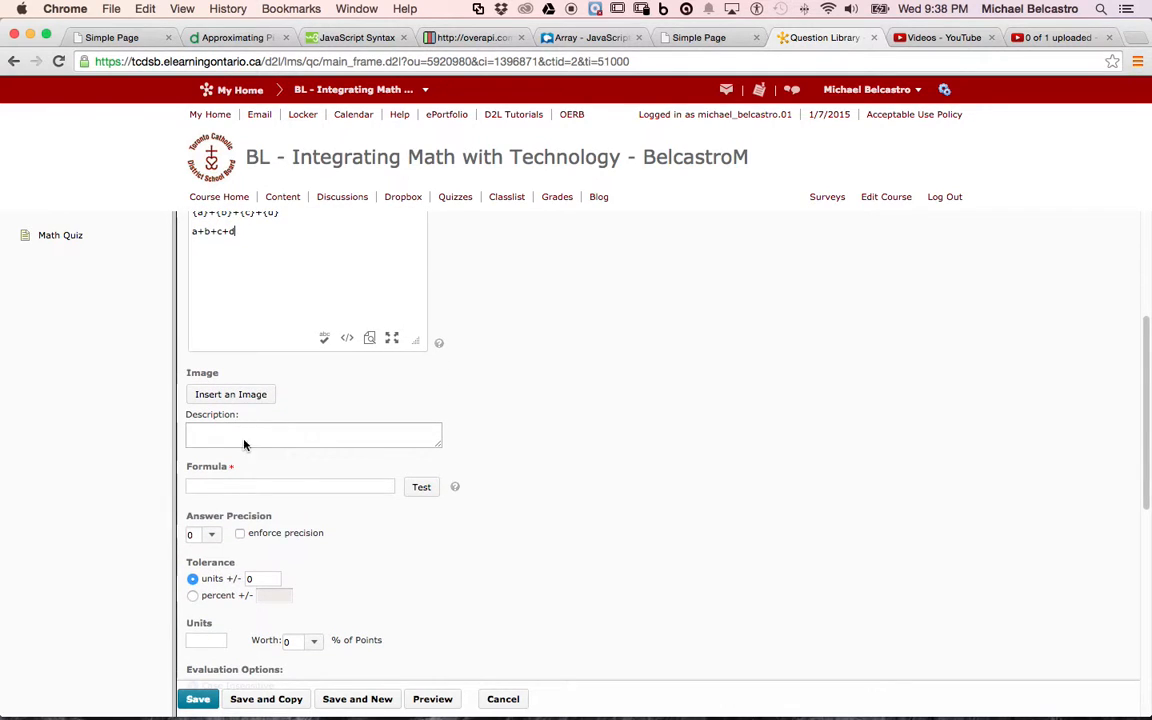
left_click(240, 487)
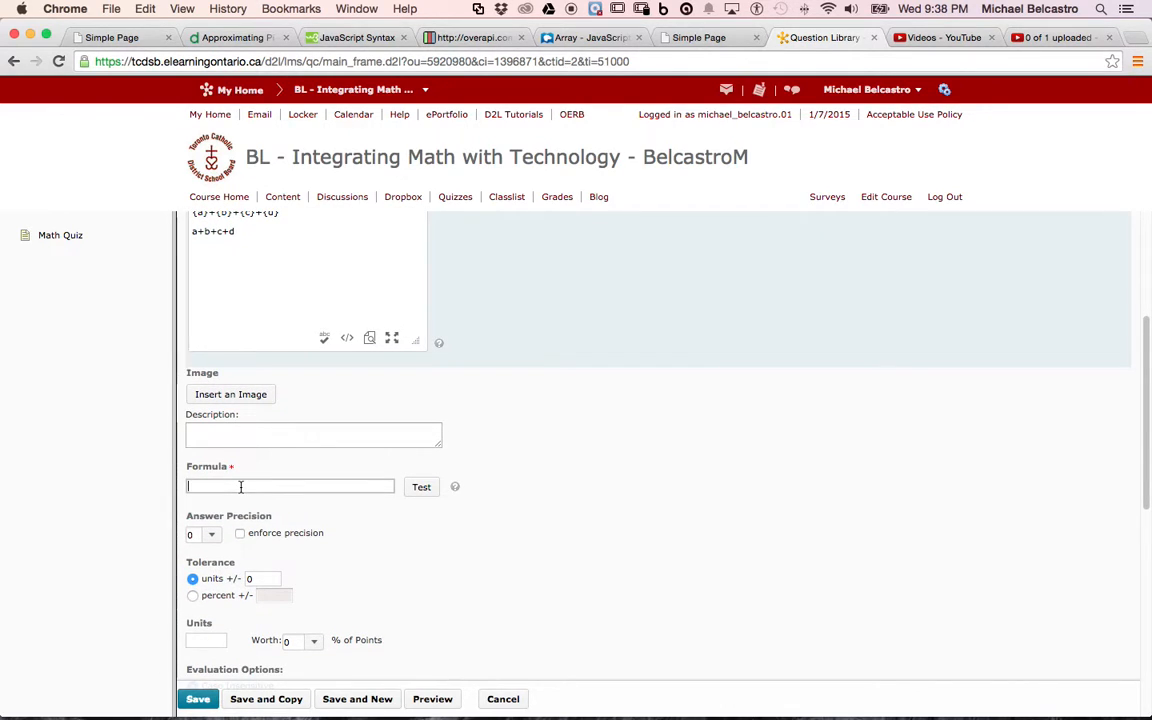
scroll(240, 487, "up", 1)
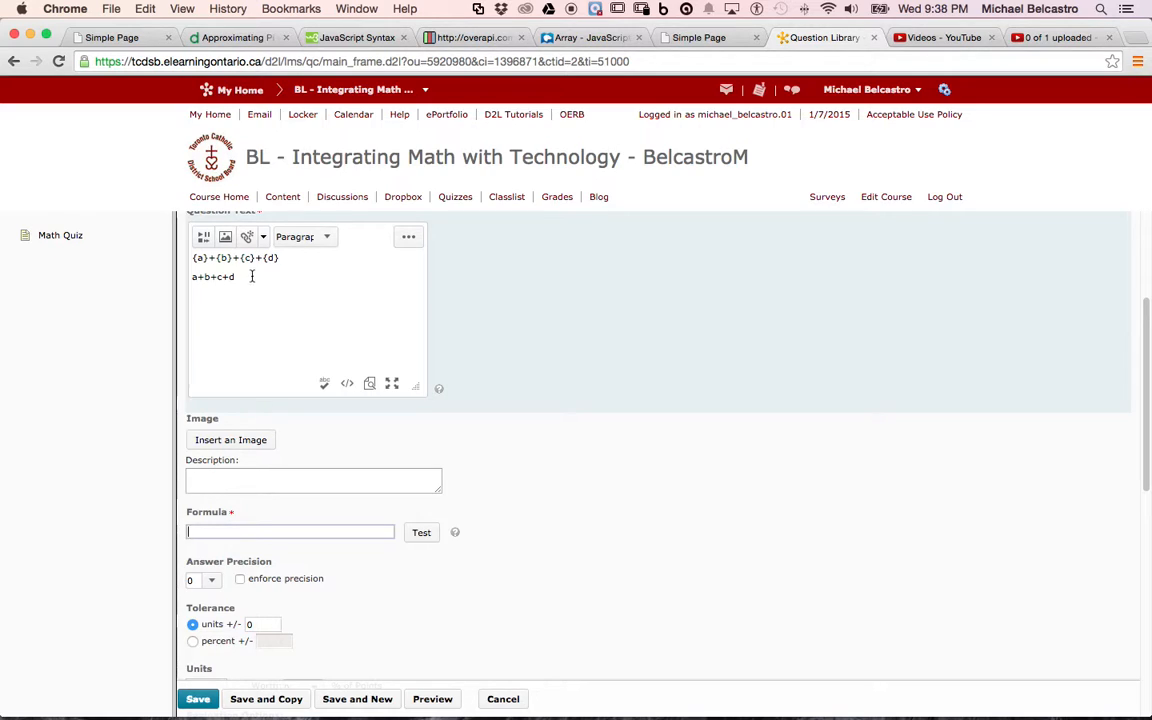
type("{a}+{b}+{c}+{d}")
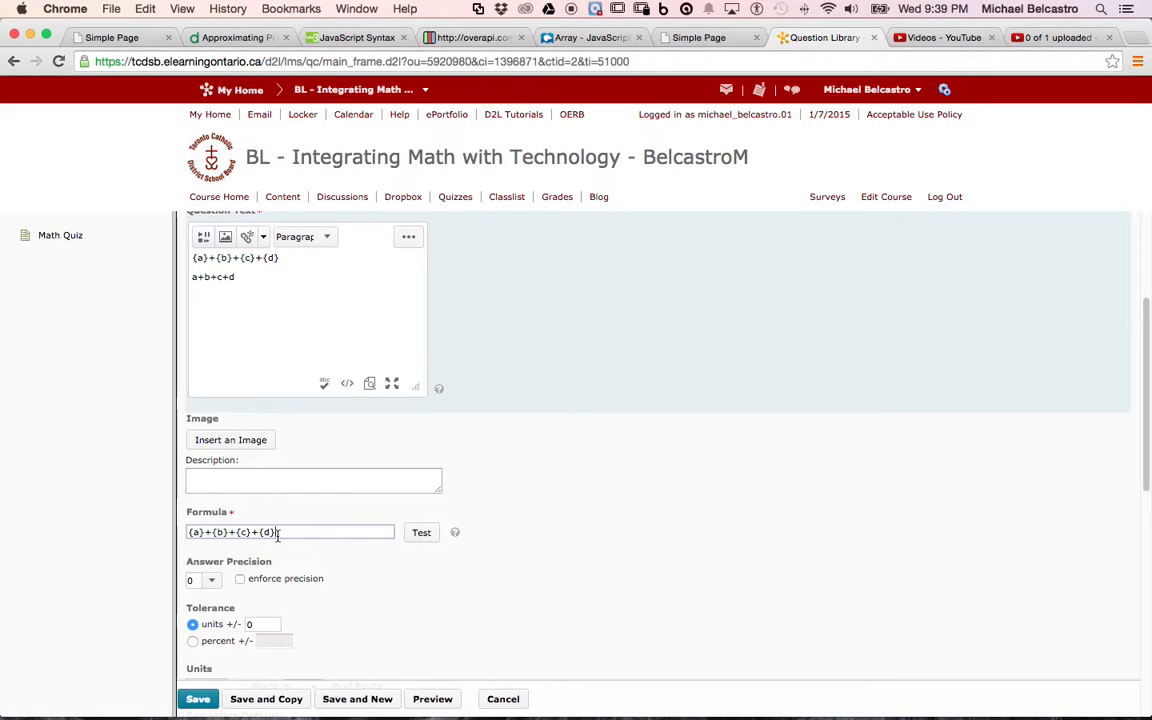
left_click(421, 533)
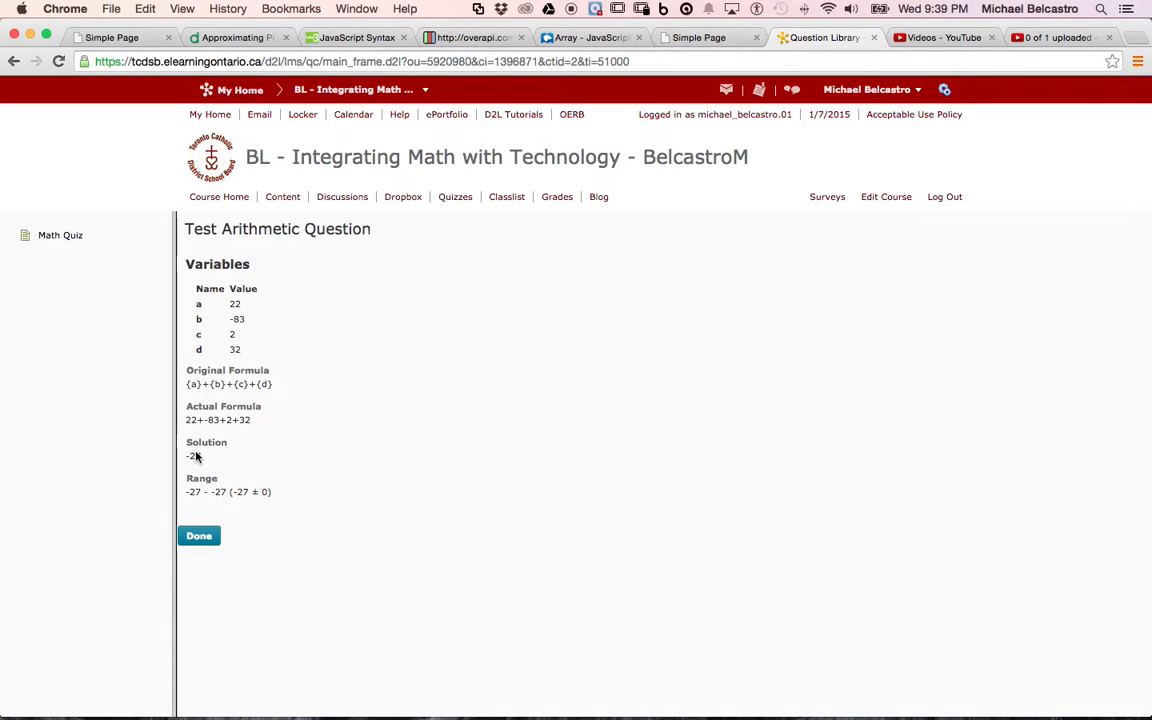
left_click(203, 536)
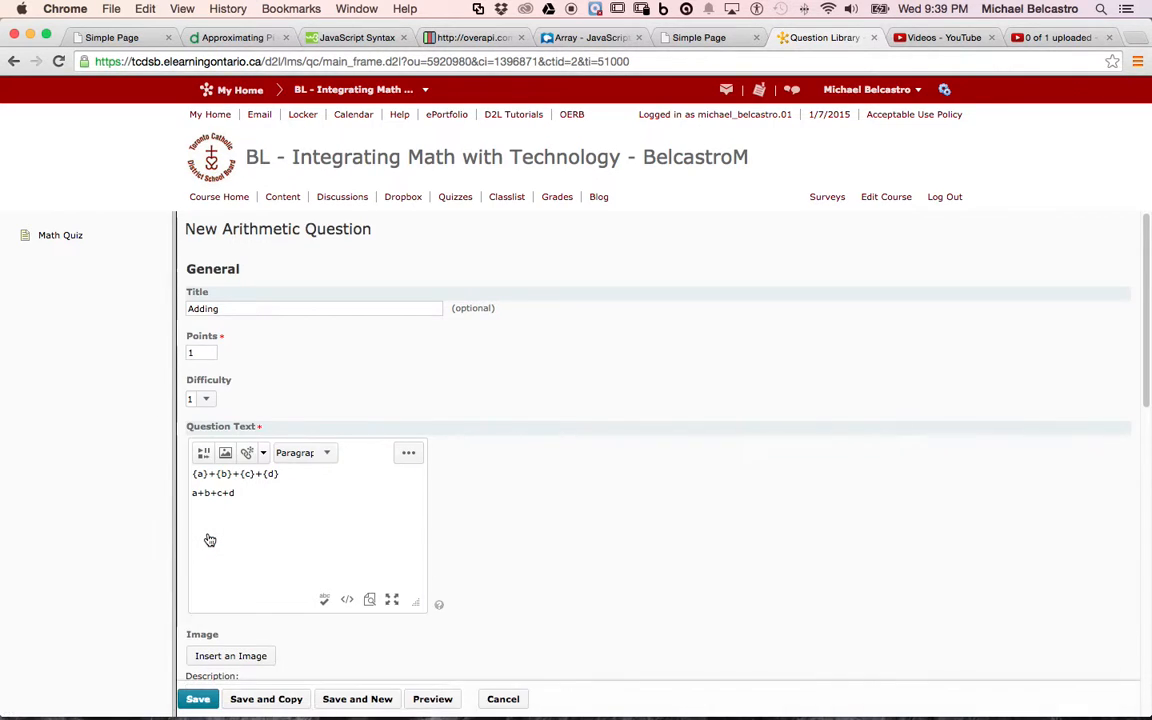
Set the answer precision to 2, trying the enforce precision option and leaving it off.
scroll(220, 500, "down", 1)
scroll(236, 492, "down", 5)
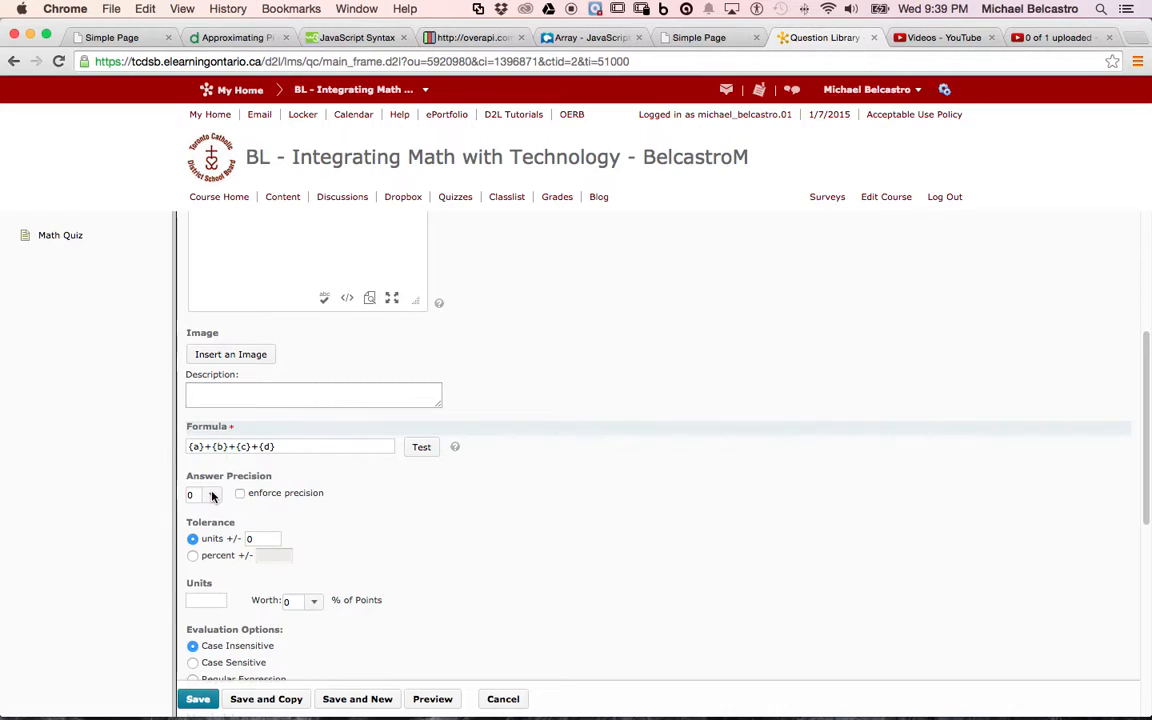
left_click(211, 496)
left_click(212, 523)
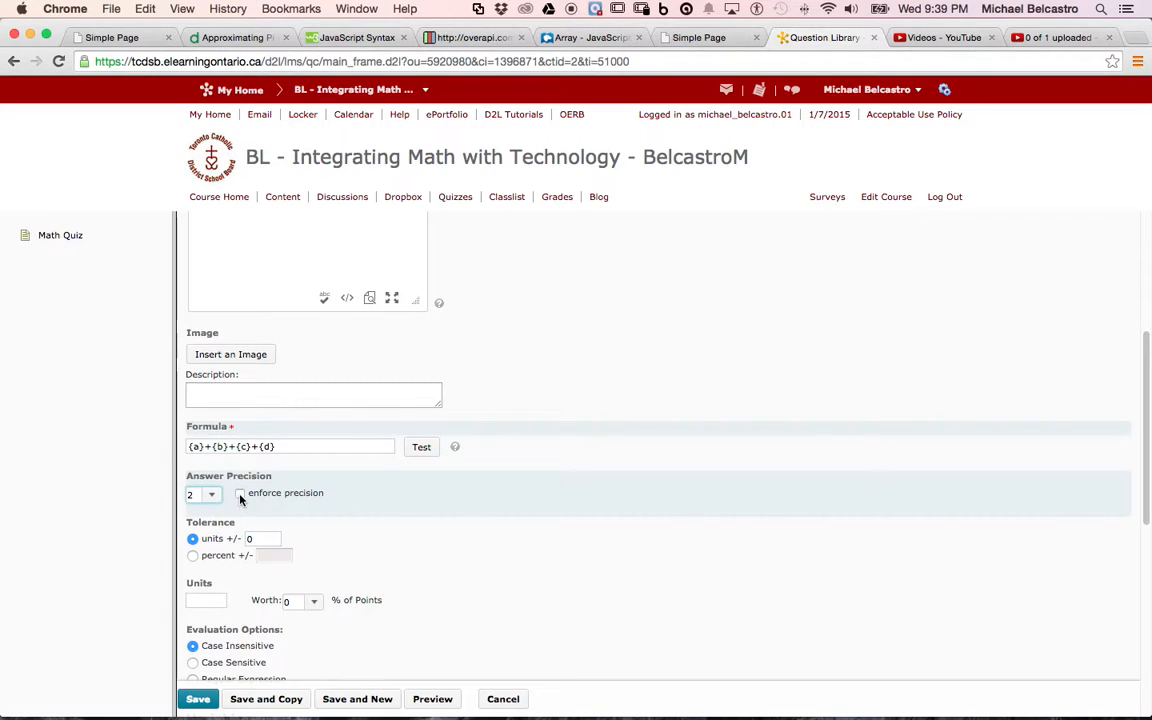
left_click(240, 494)
left_click(240, 494)
Try a percent tolerance of 10 for the answer.
double_click(268, 542)
left_click(194, 556)
left_click(274, 556)
type("10")
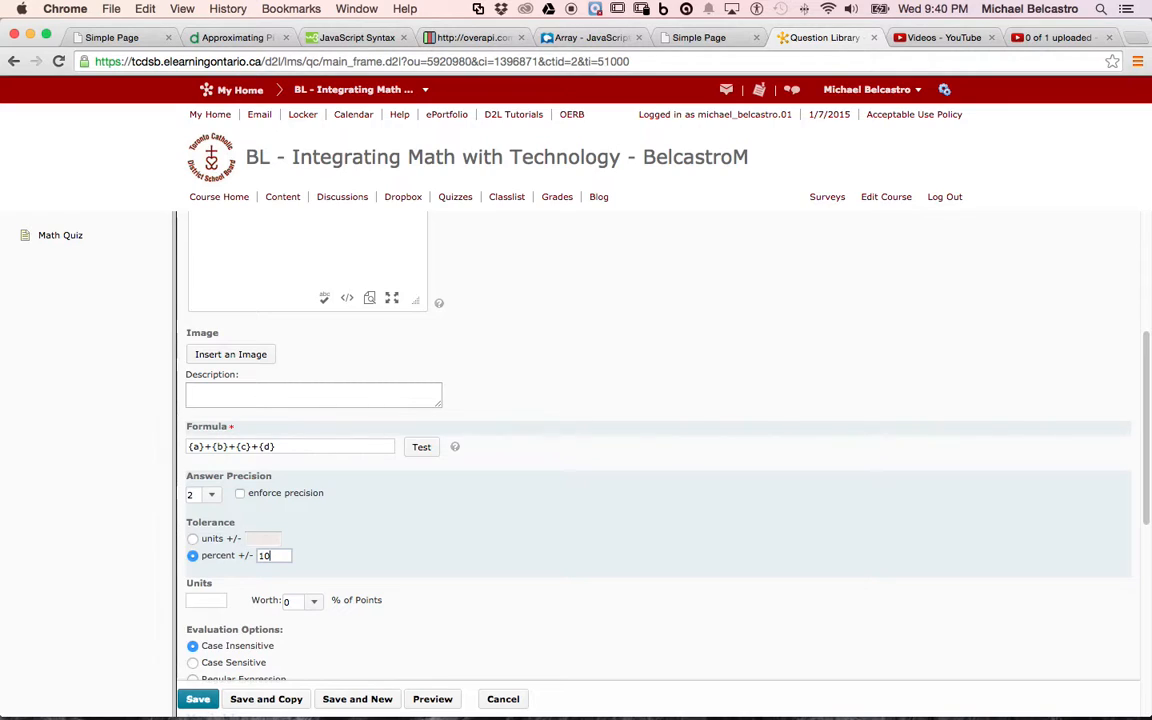
Set the answer tolerance to plus or minus 1 in units.
left_click(193, 538)
left_click(259, 538)
type("1")
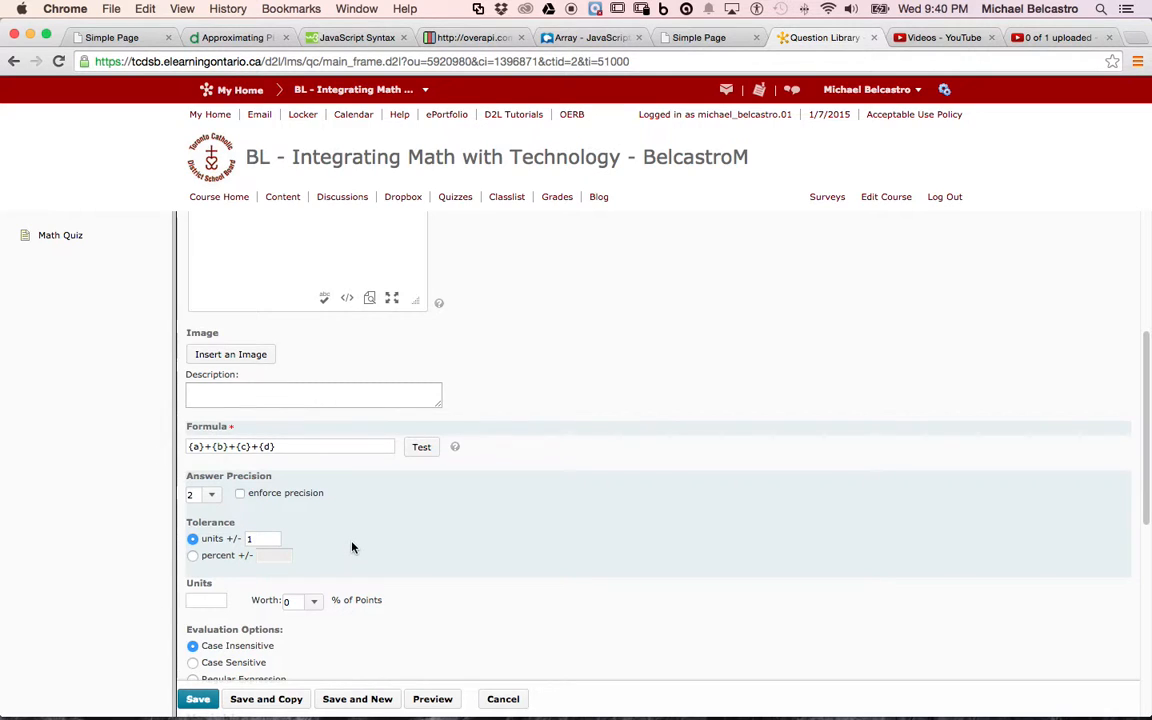
scroll(350, 547, "down", 1)
scroll(352, 547, "down", 1)
scroll(293, 614, "down", 4)
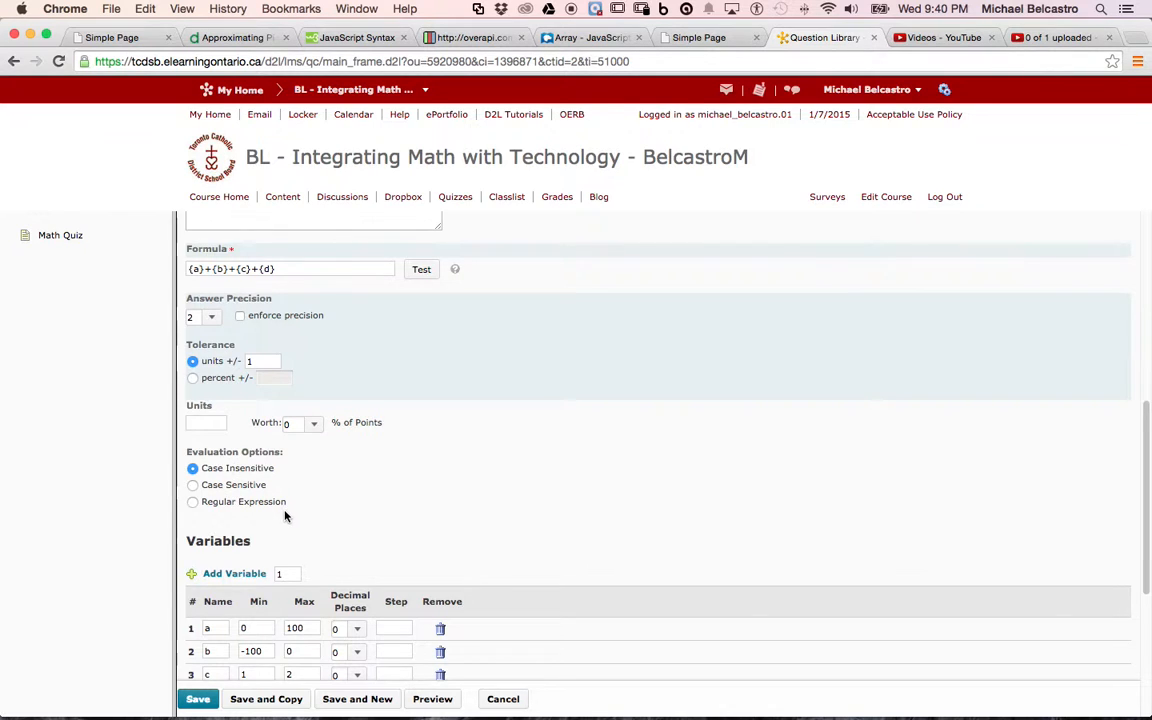
scroll(284, 511, "down", 9)
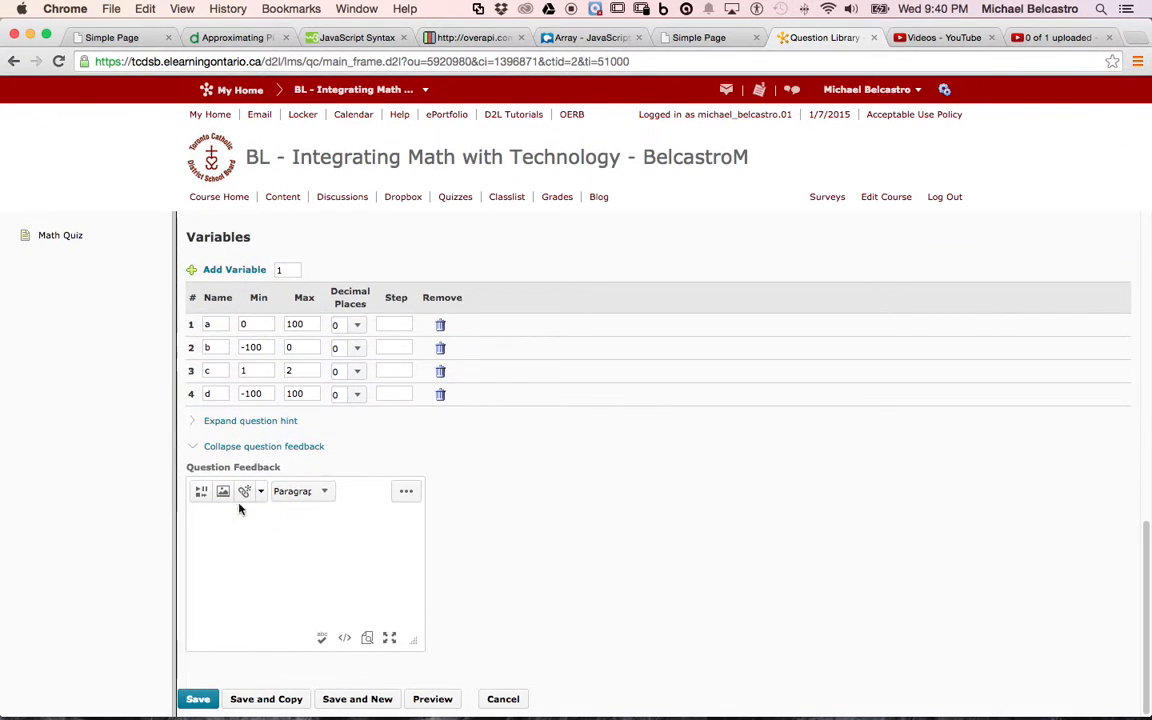
Collapse the question feedback section, preview the arithmetic question and return to editing it.
left_click(248, 446)
scroll(243, 444, "up", 10)
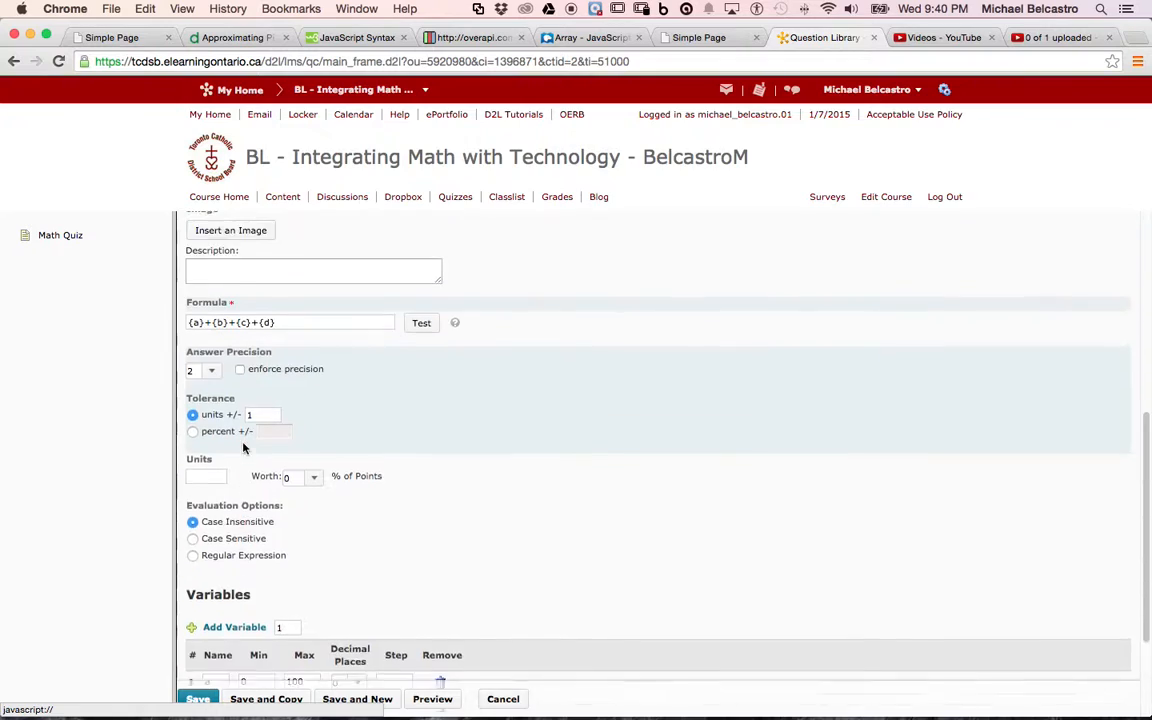
left_click(432, 700)
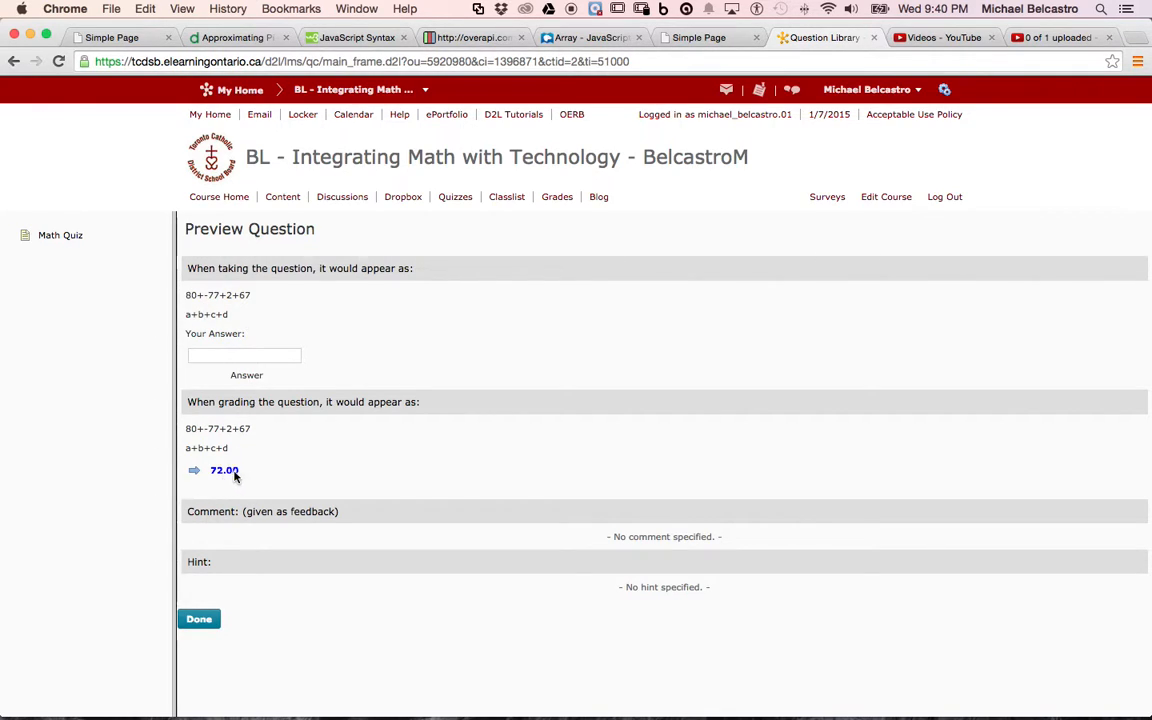
left_click(199, 619)
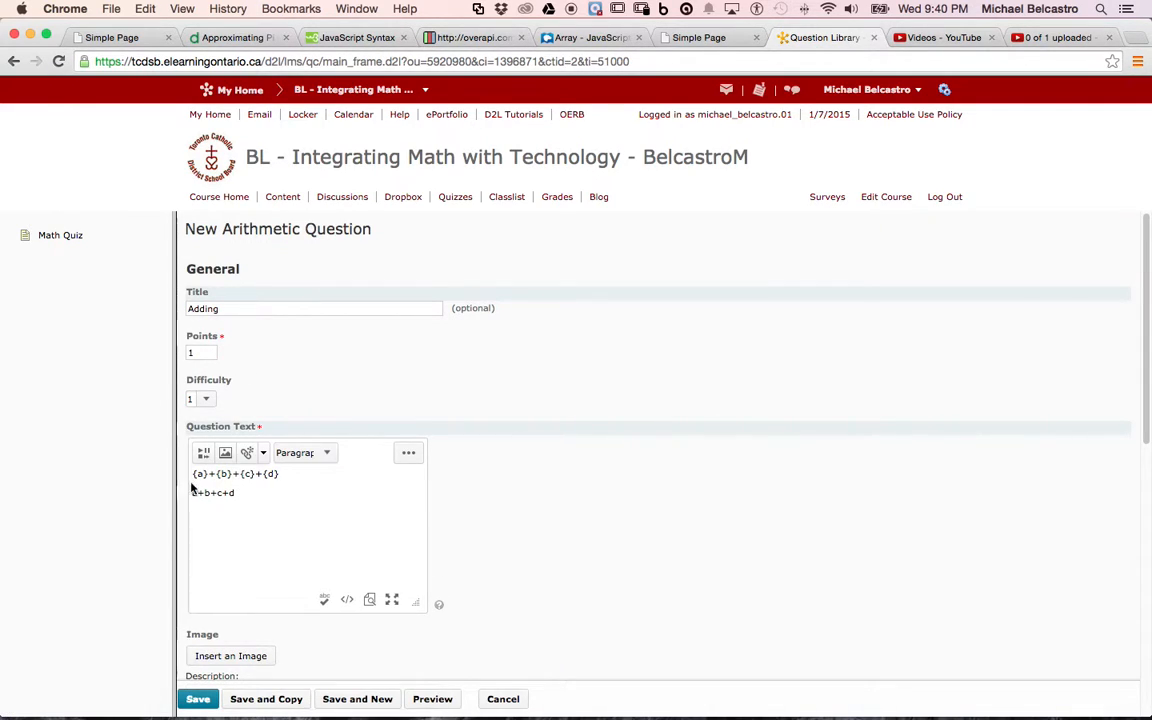
Add the line "Please add the following numbers" above {a}+{b}+{c}+{d} in the question text and delete the a+b+c+d line.
left_click(193, 476)
key("Return")
type("Please add the ")
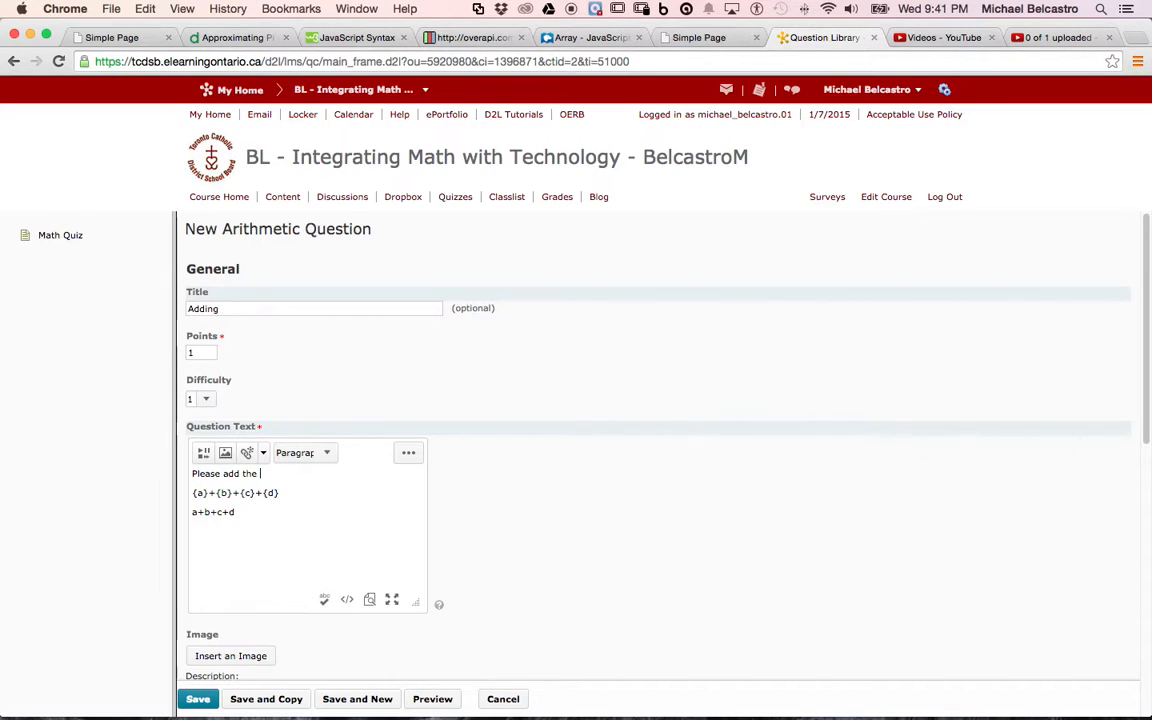
type("following numbers")
left_click_drag(239, 512, 191, 512)
key("BackSpace")
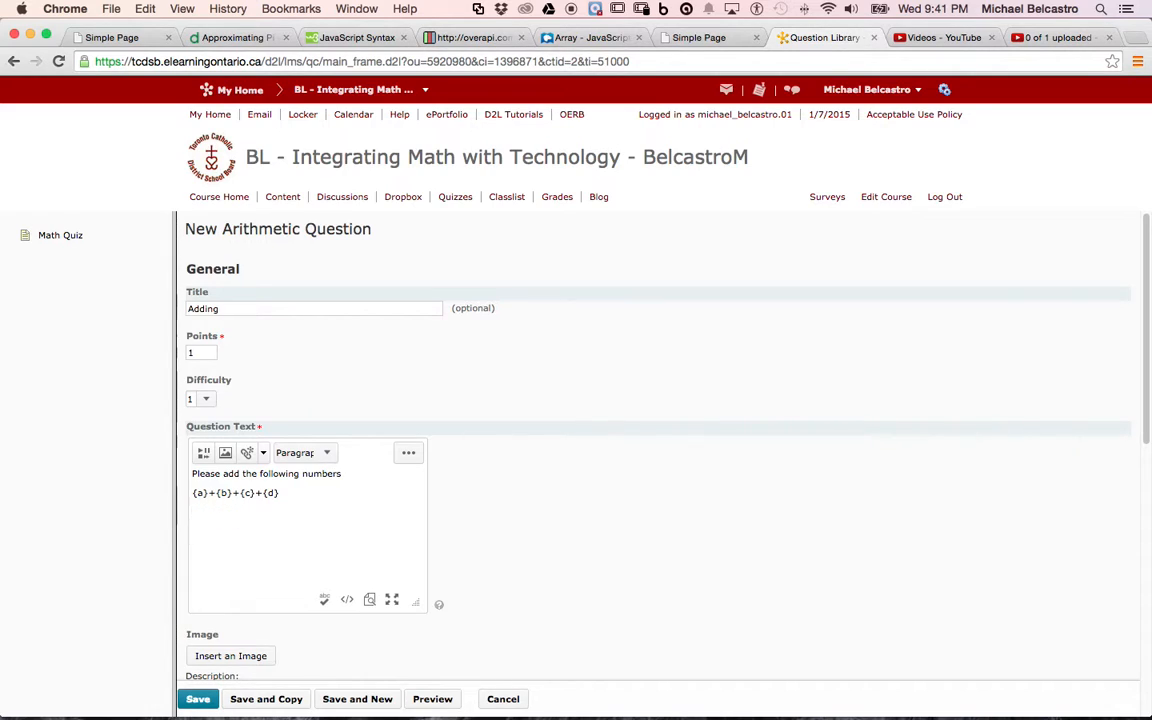
Preview the reworded Adding question, check its remaining settings and save it.
left_click(430, 702)
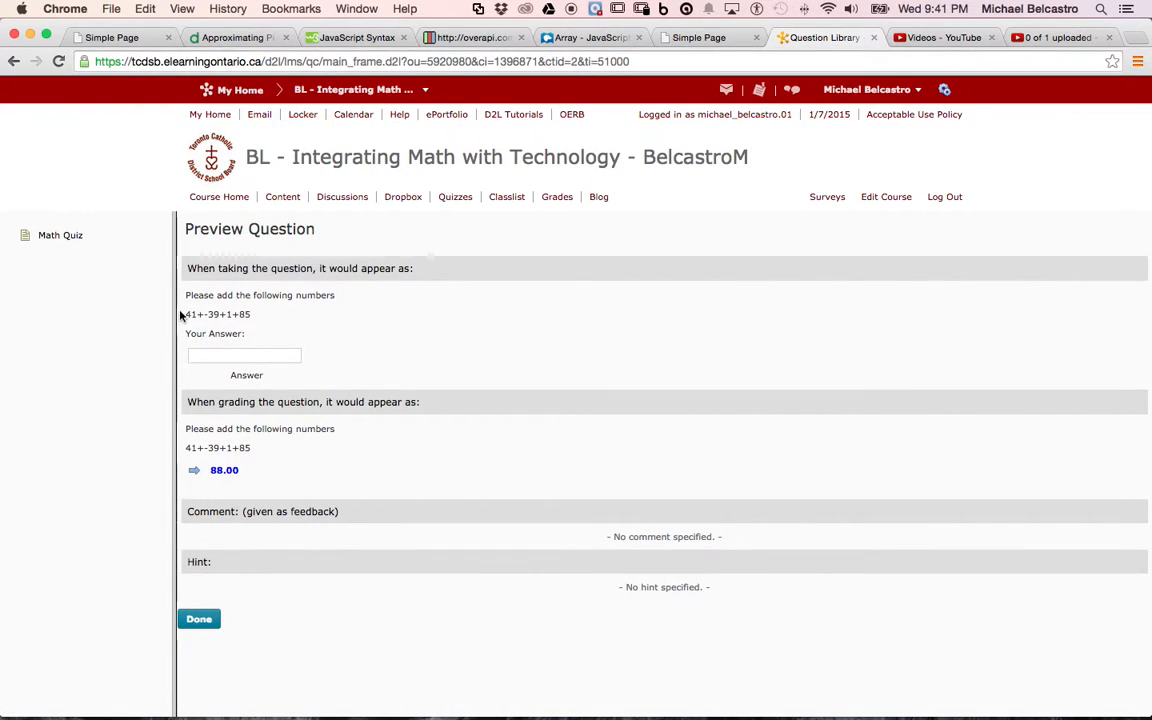
left_click(203, 620)
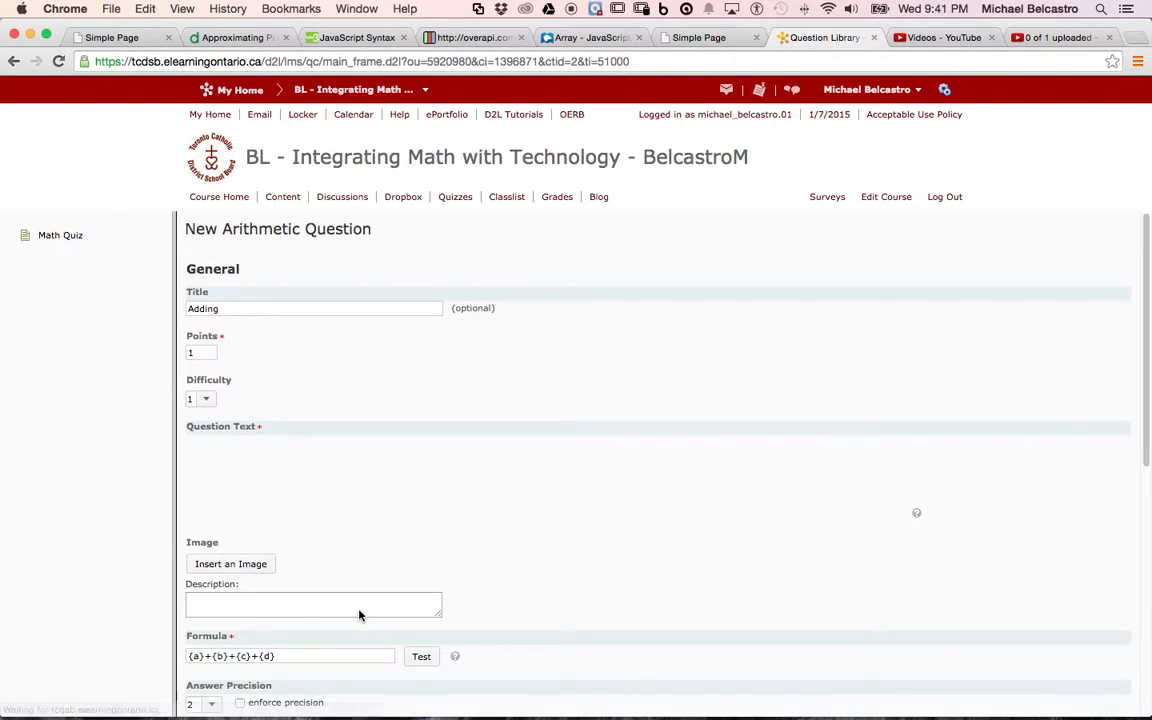
scroll(360, 615, "down", 2)
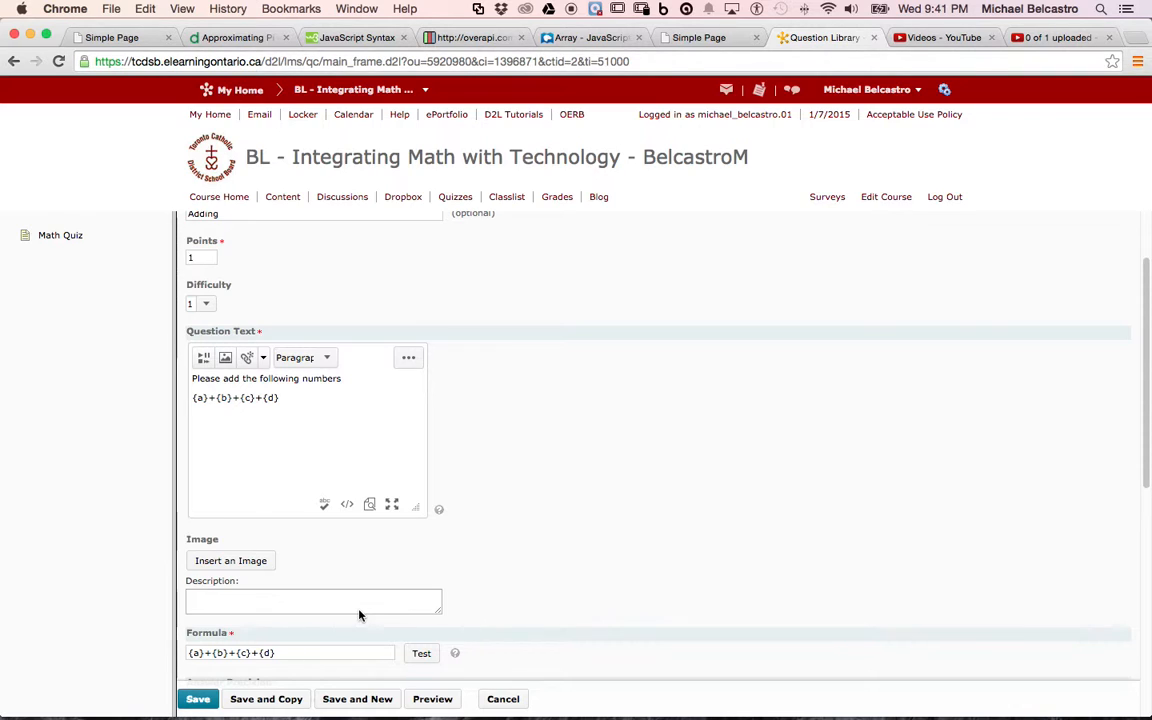
scroll(360, 615, "down", 4)
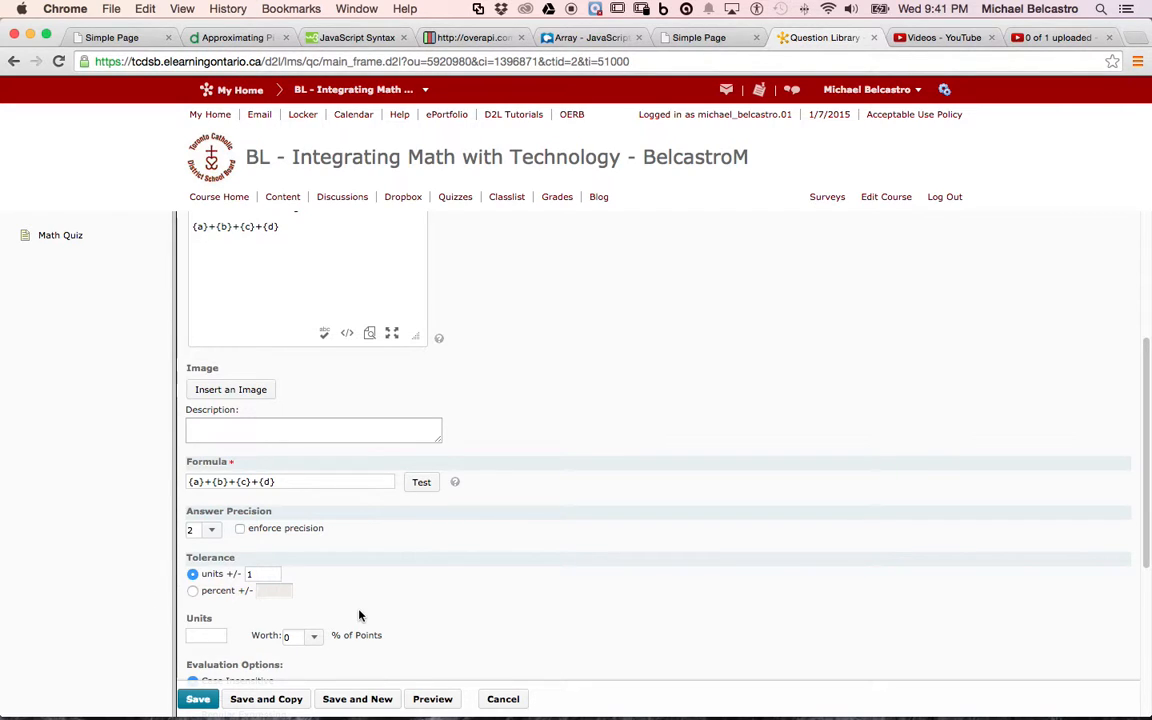
scroll(360, 615, "down", 7)
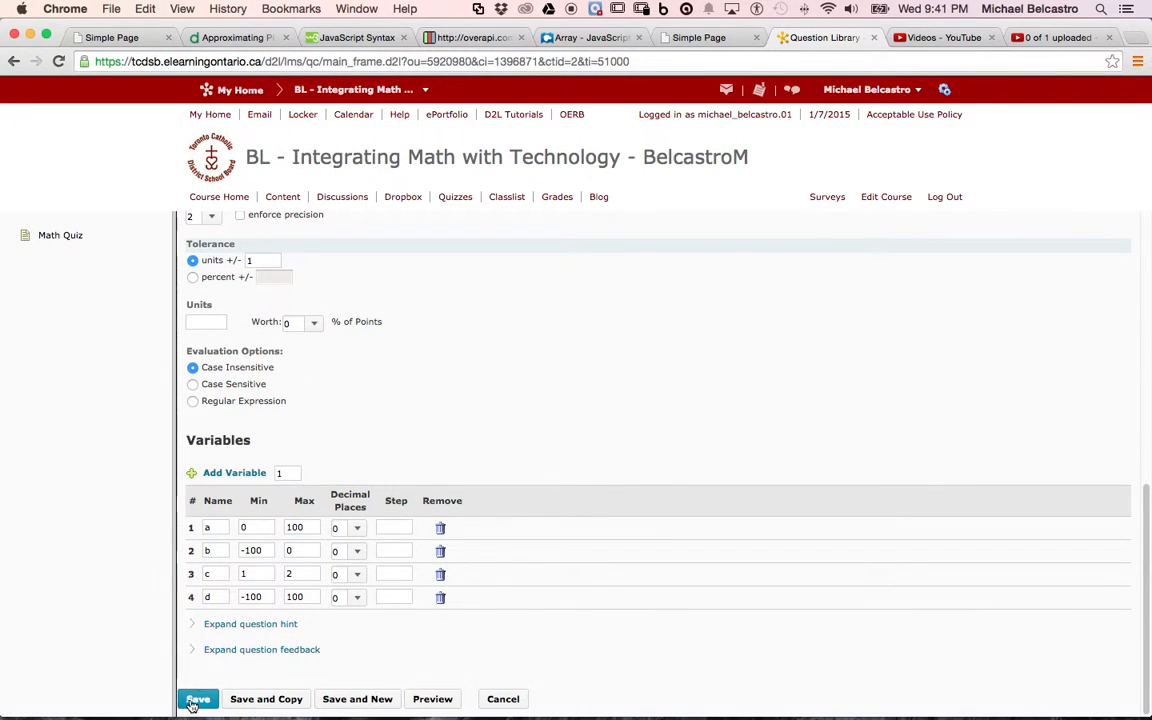
left_click(200, 699)
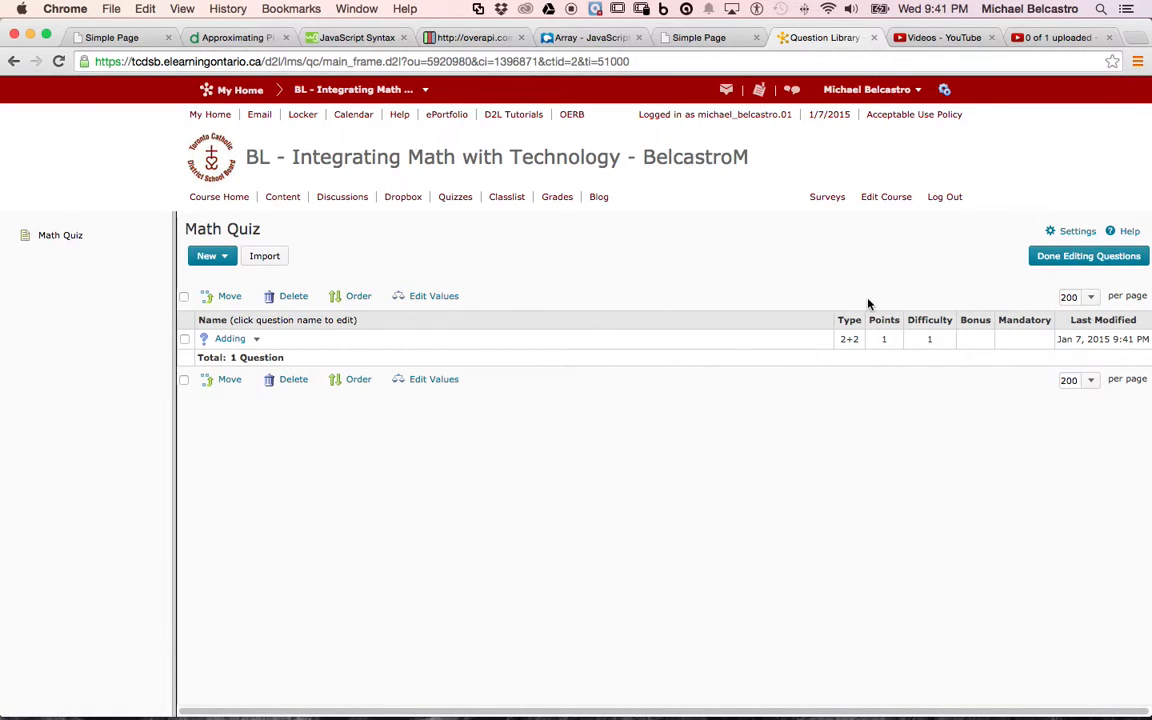
Finish editing the questions, then save and close the Math Quiz, reopening it once to check its properties.
left_click(1041, 256)
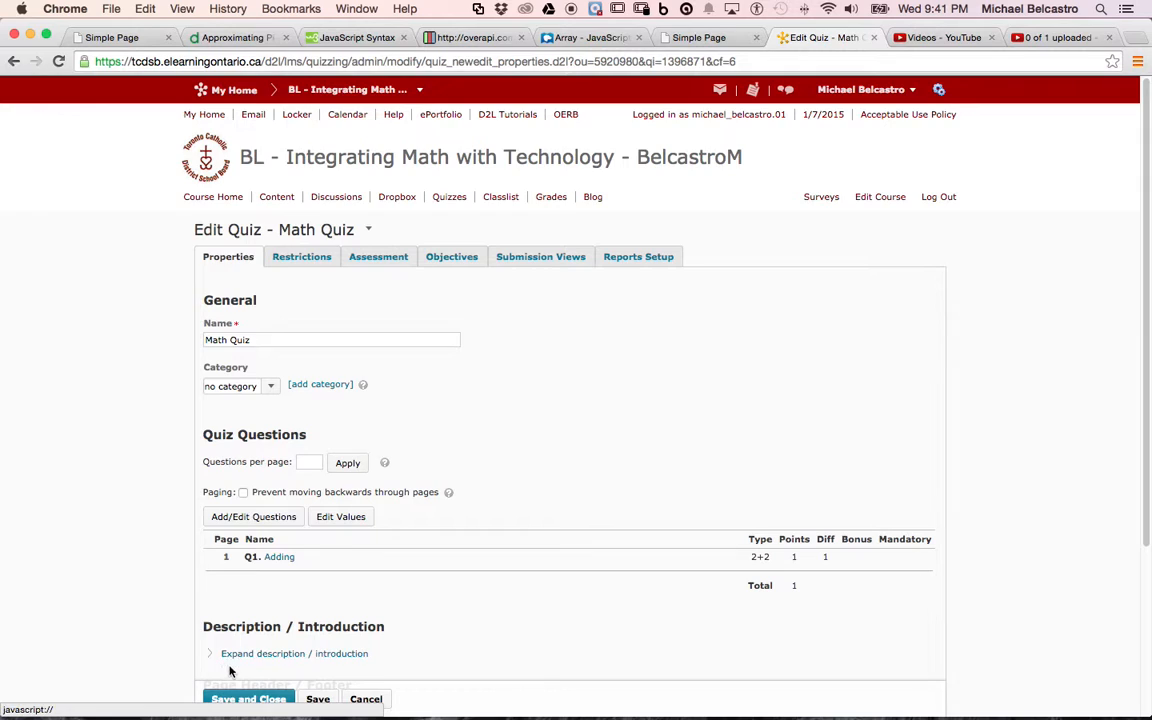
left_click(248, 699)
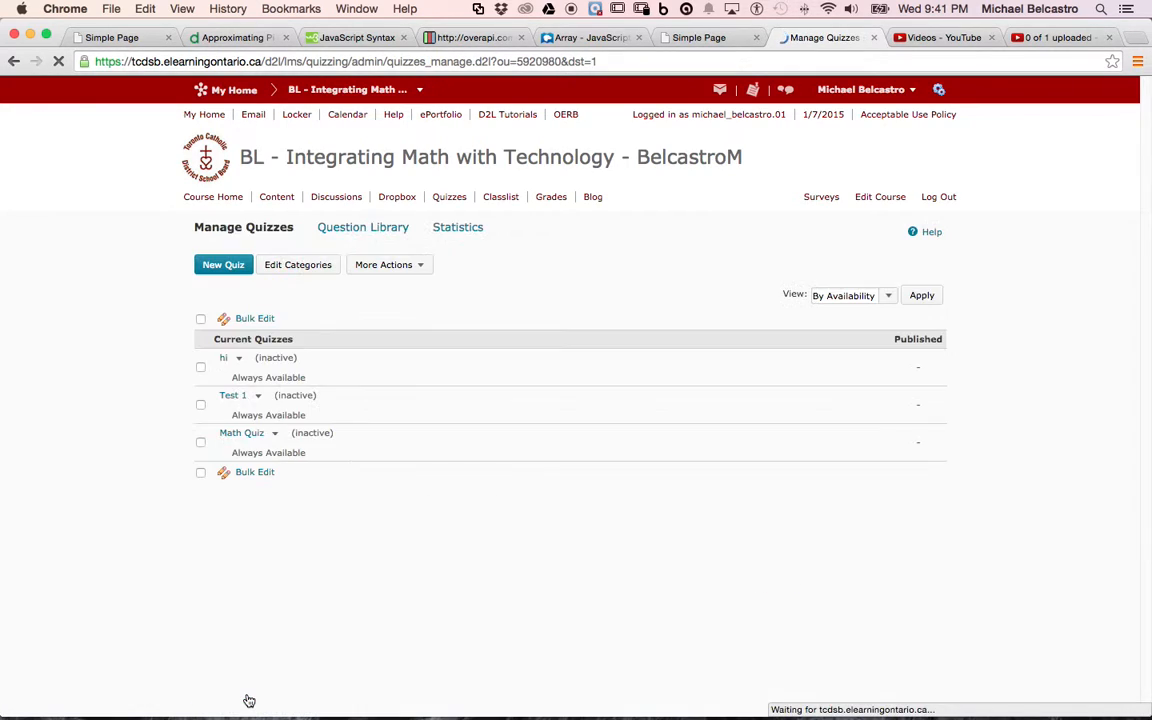
left_click(250, 434)
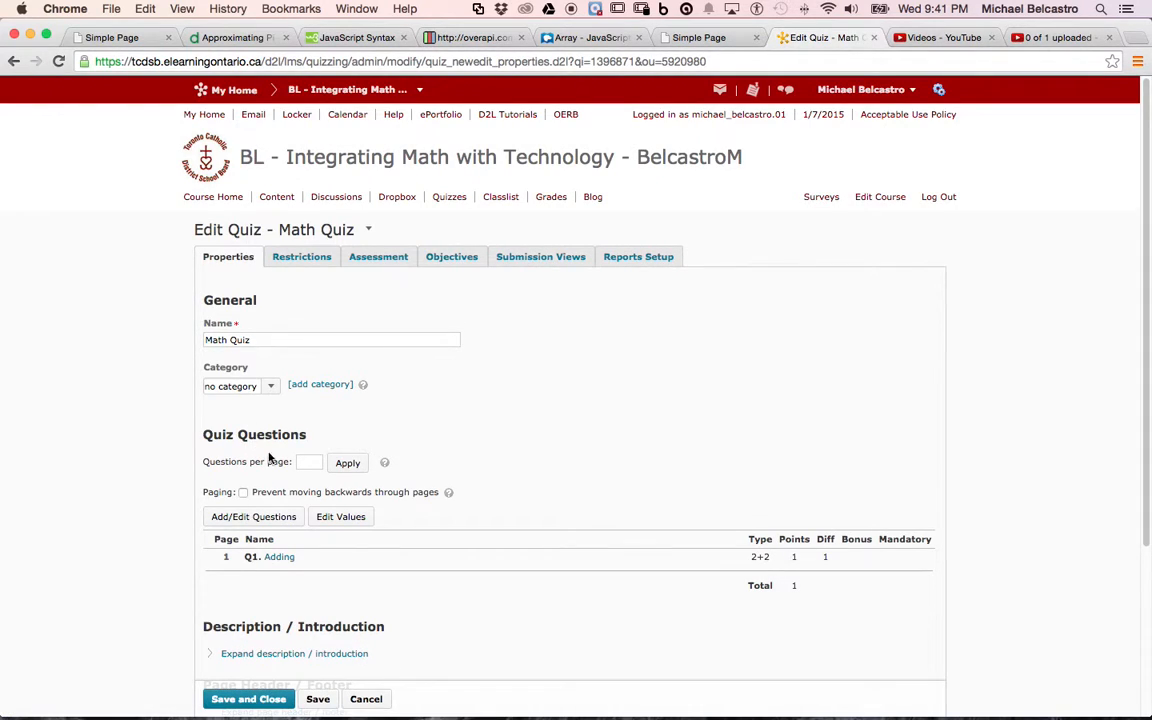
left_click(249, 697)
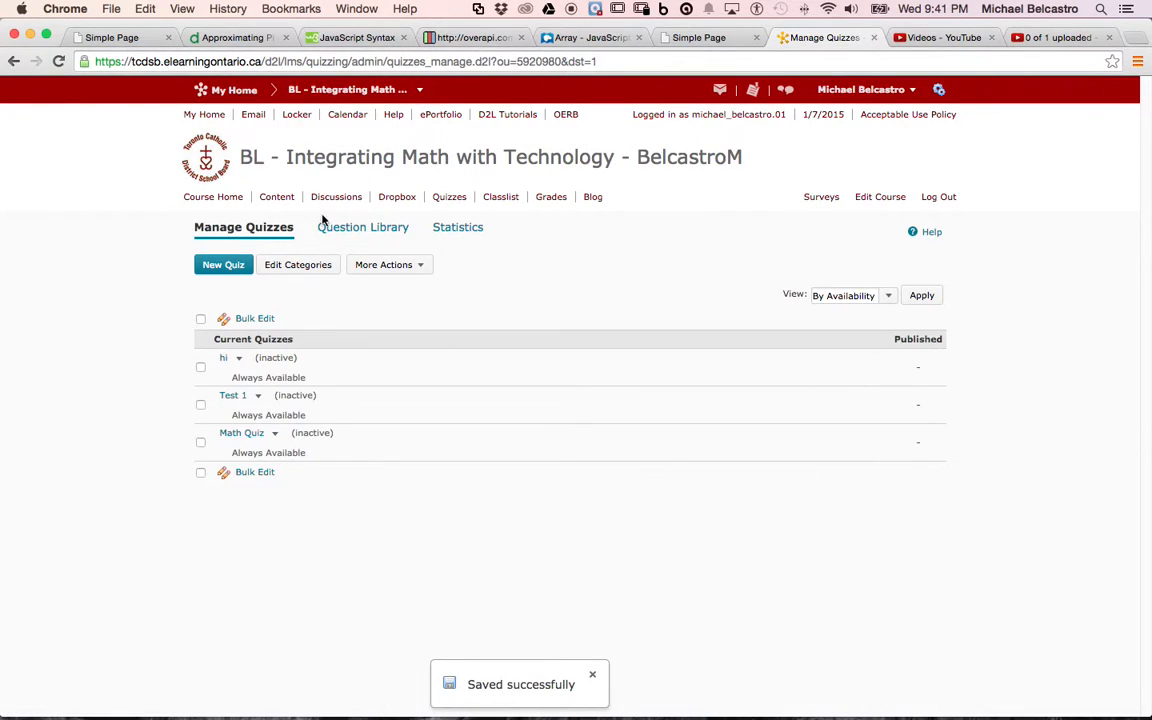
Add the existing Math Quiz to the Creating Quizzes in D2L content module and set its status to Published.
left_click(287, 203)
scroll(559, 568, "down", 4)
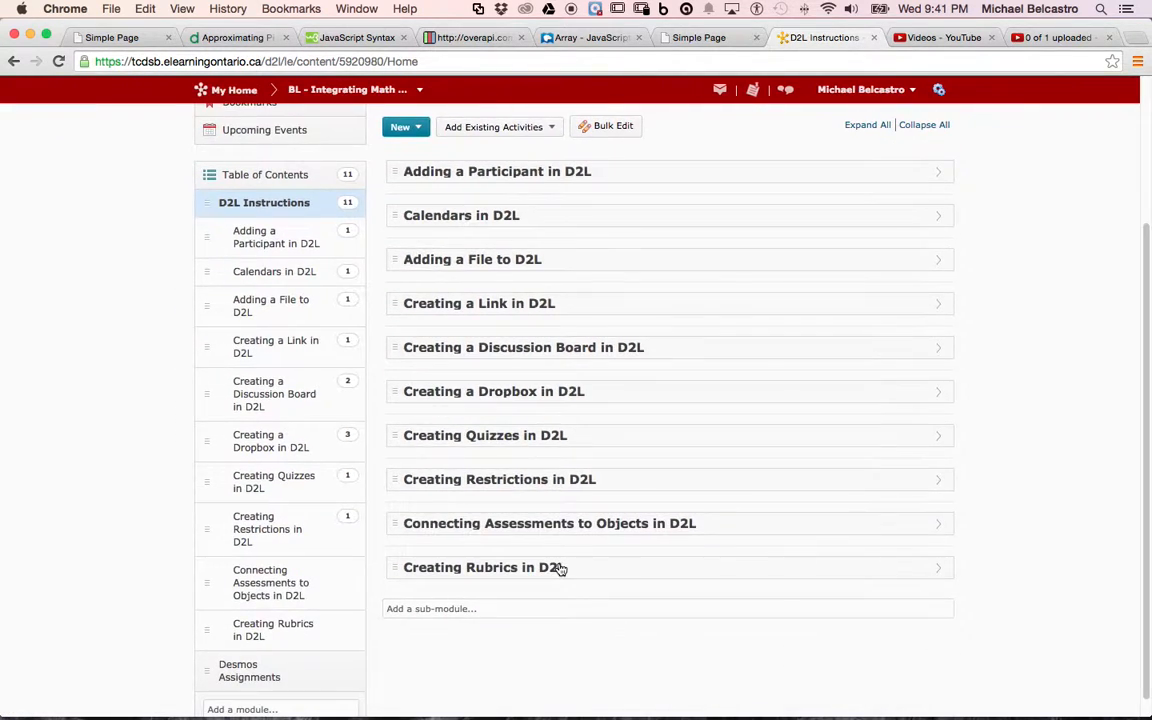
left_click(474, 437)
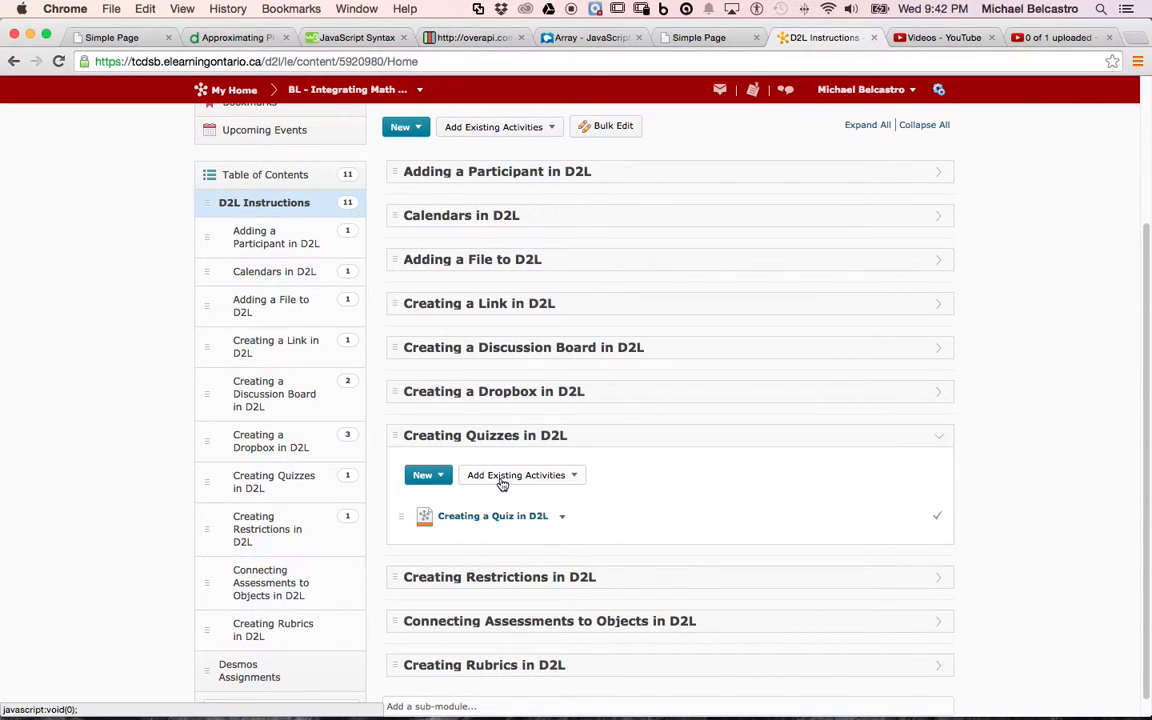
left_click(504, 476)
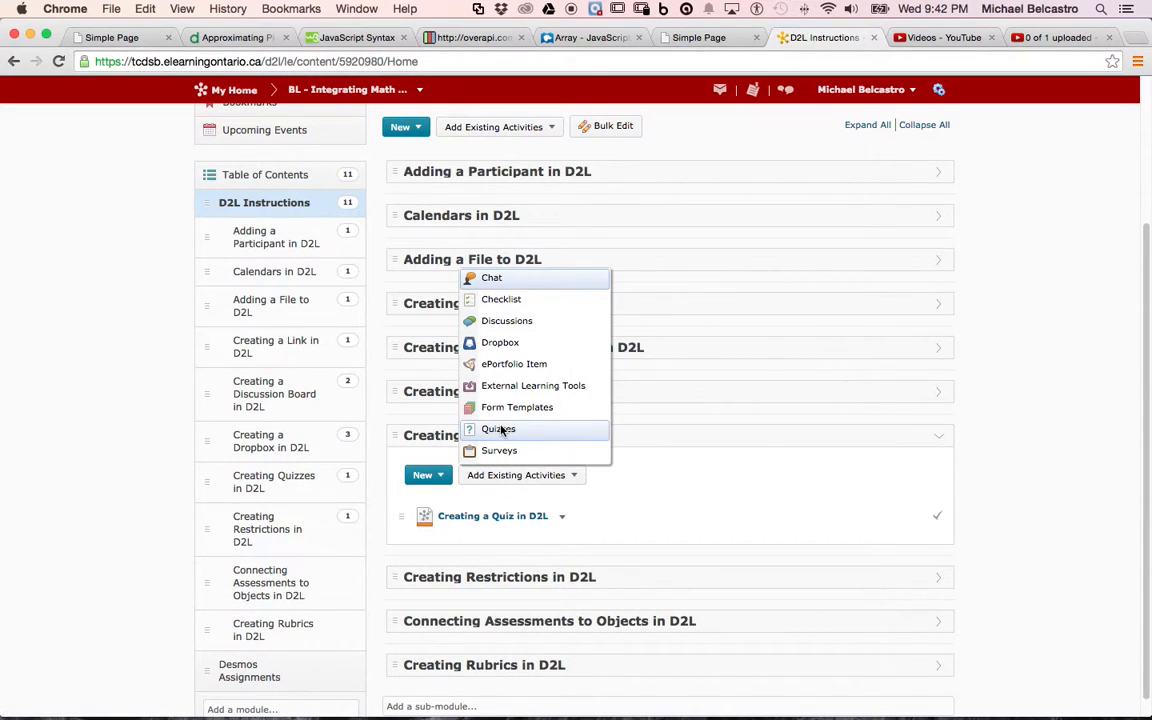
left_click(500, 429)
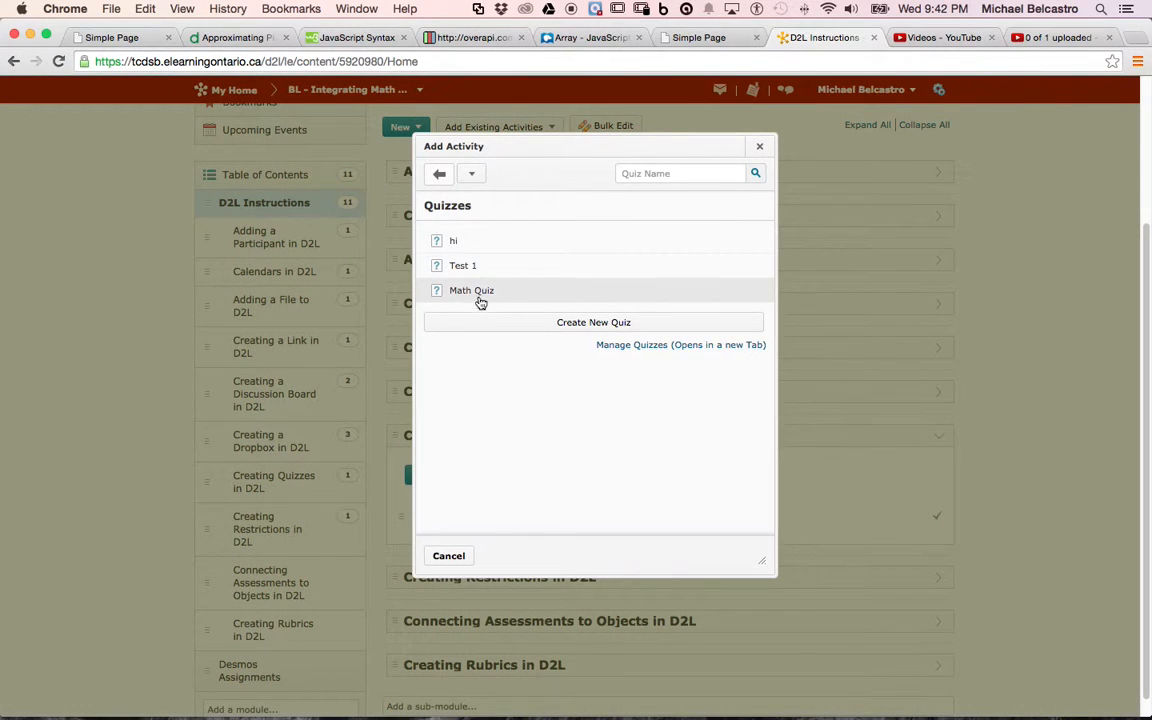
left_click(473, 291)
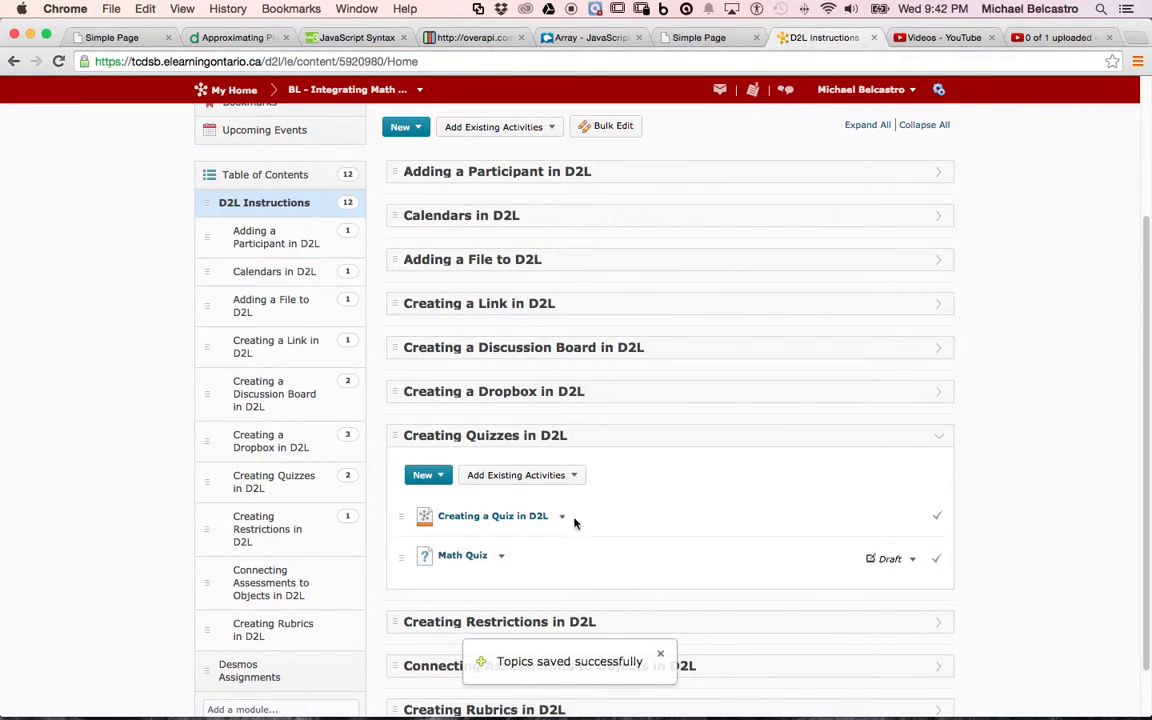
left_click(913, 560)
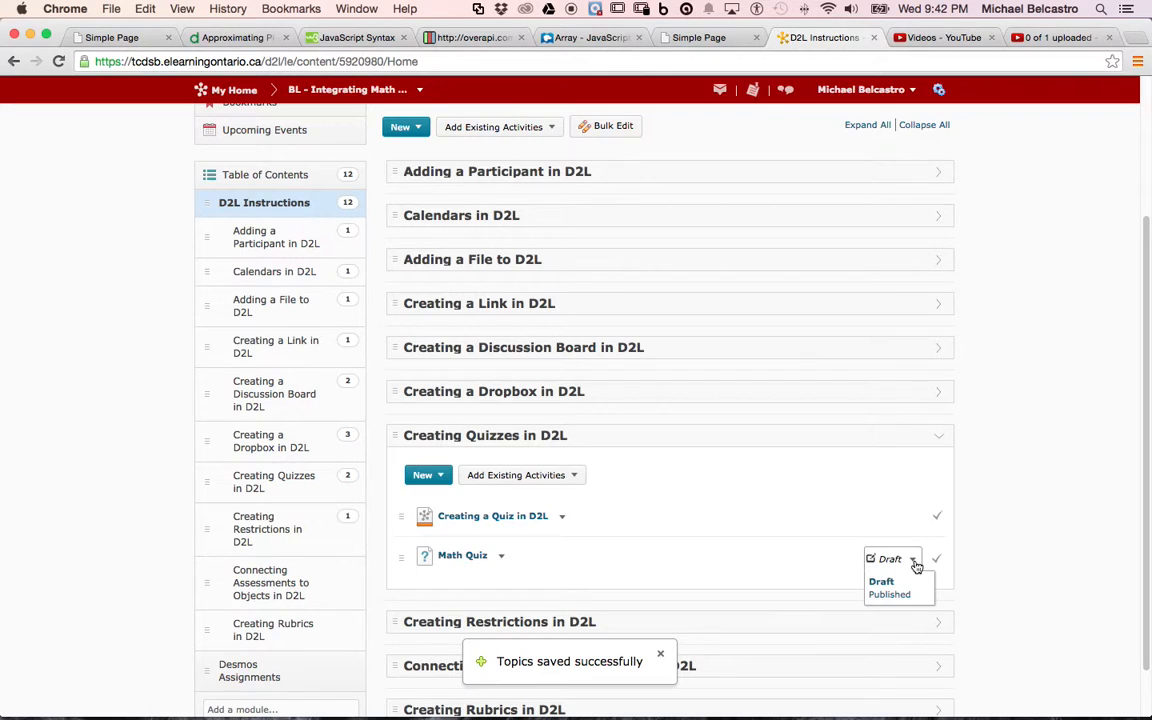
left_click(906, 595)
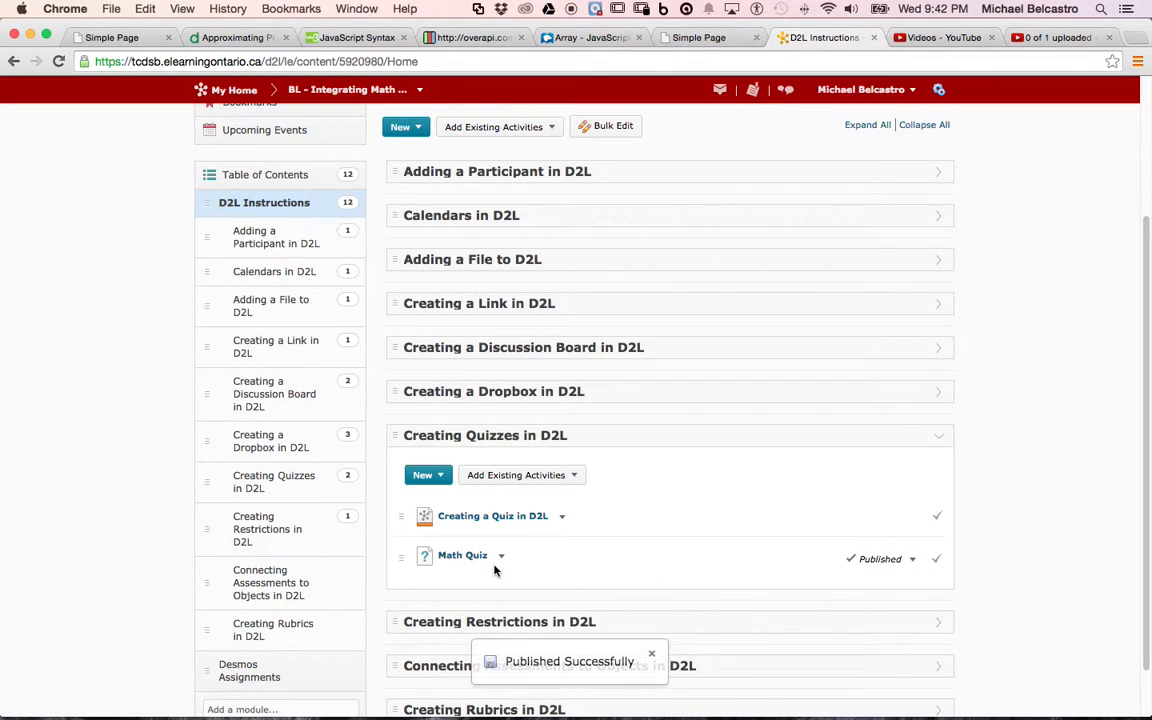
Open the Math Quiz from the course content in preview and start an attempt.
left_click(458, 556)
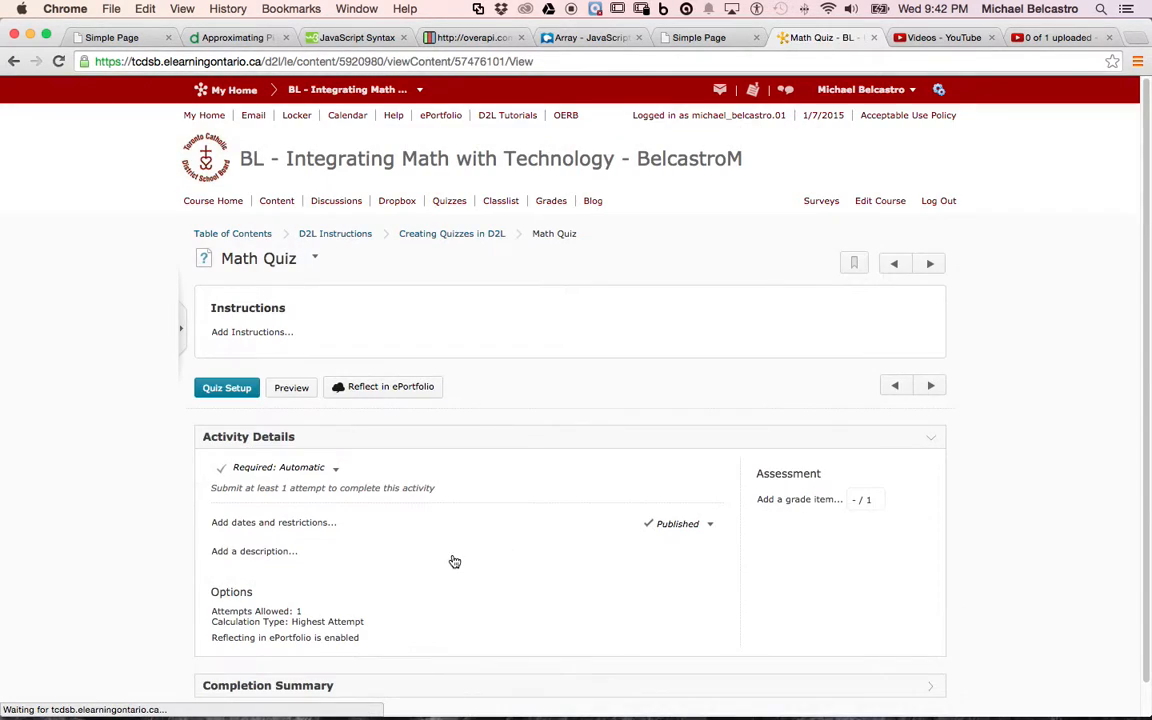
left_click(292, 389)
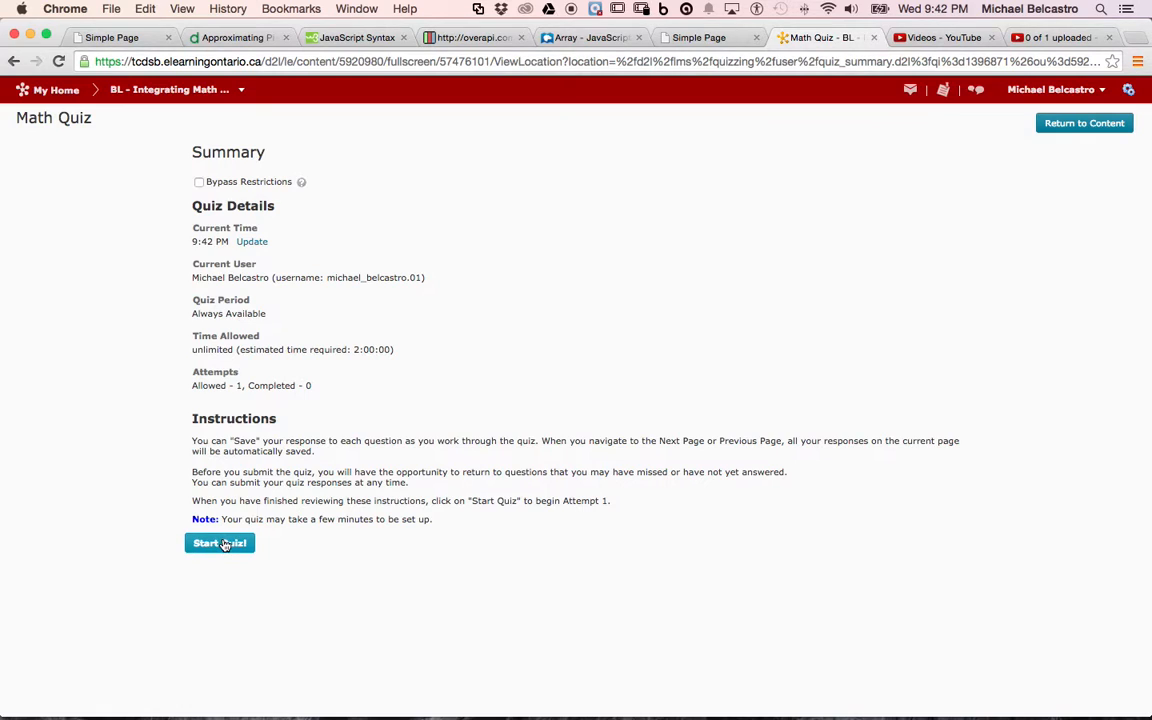
left_click(229, 543)
left_click(443, 271)
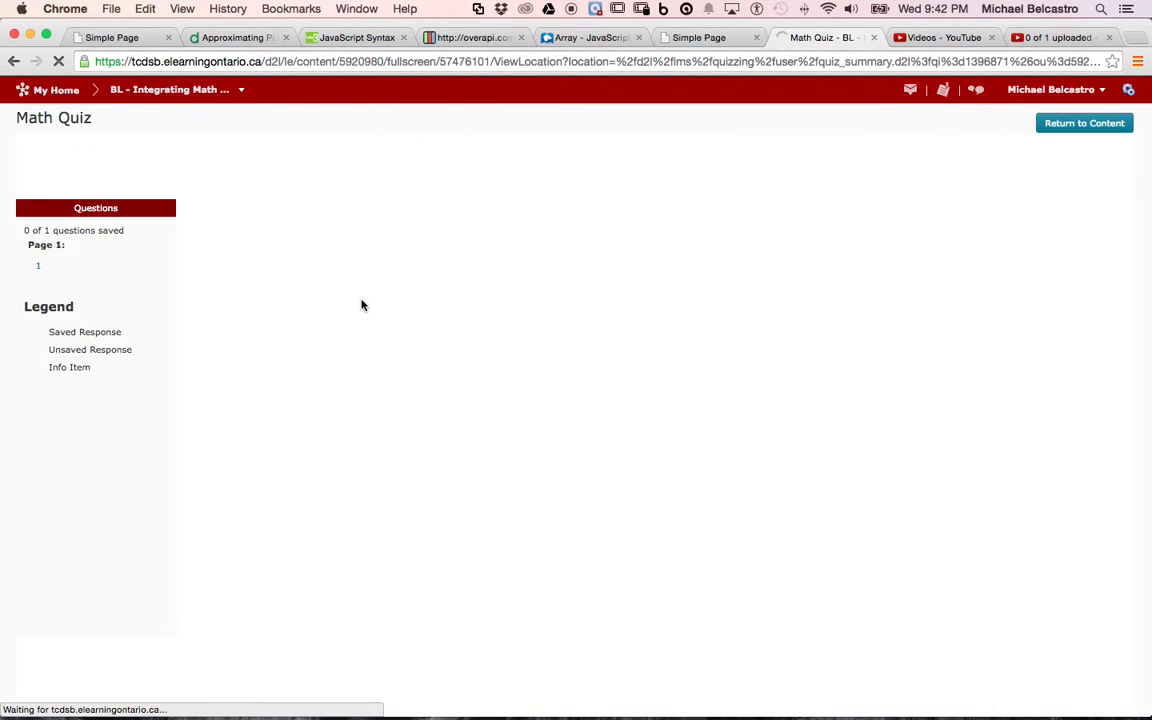
Answer Question 1 with 87, save all responses and submit the preview attempt.
left_click(236, 373)
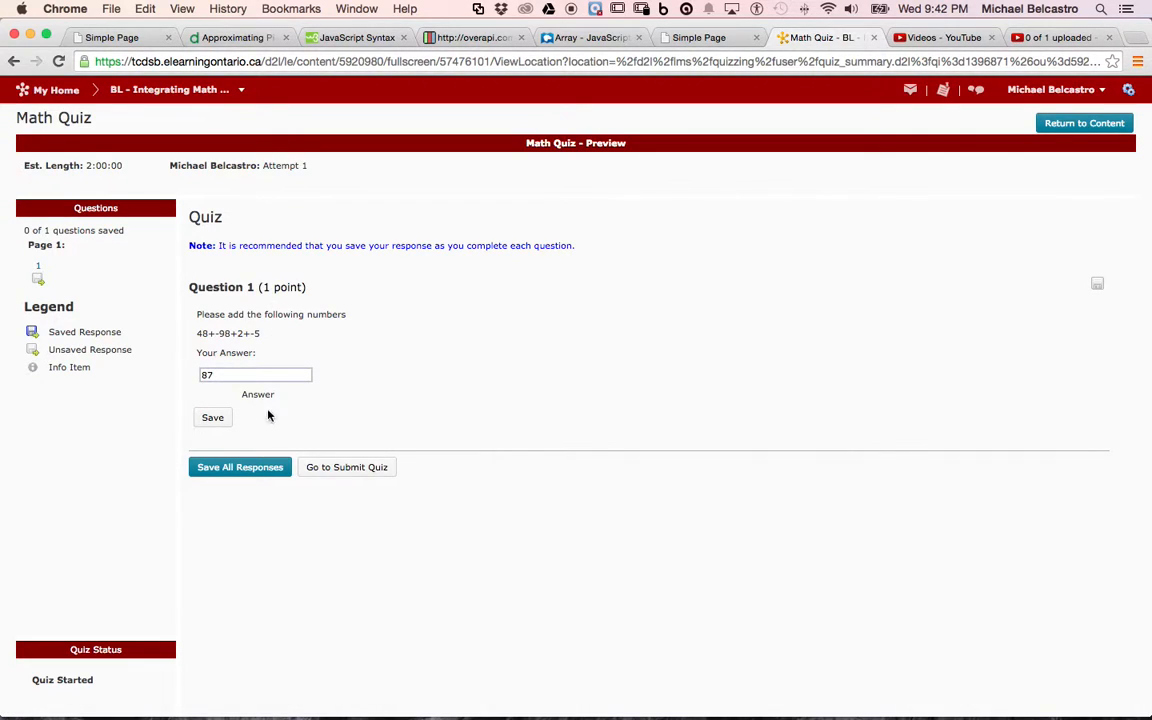
left_click(270, 468)
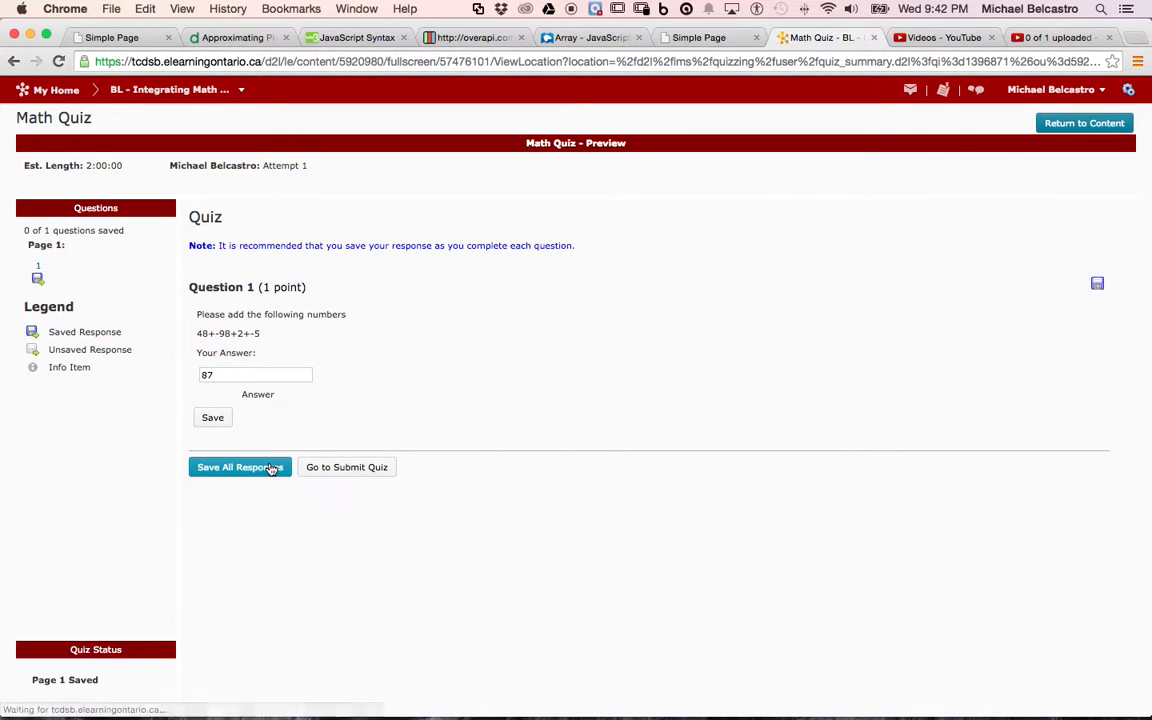
left_click(348, 468)
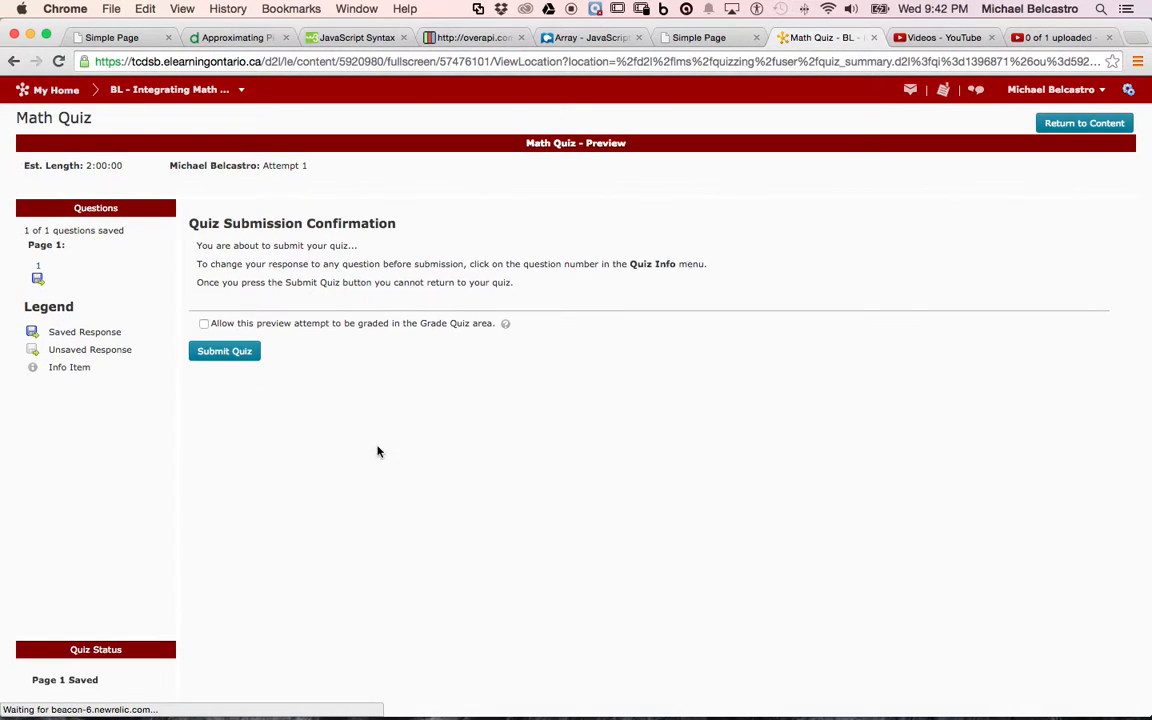
left_click(224, 353)
left_click(475, 273)
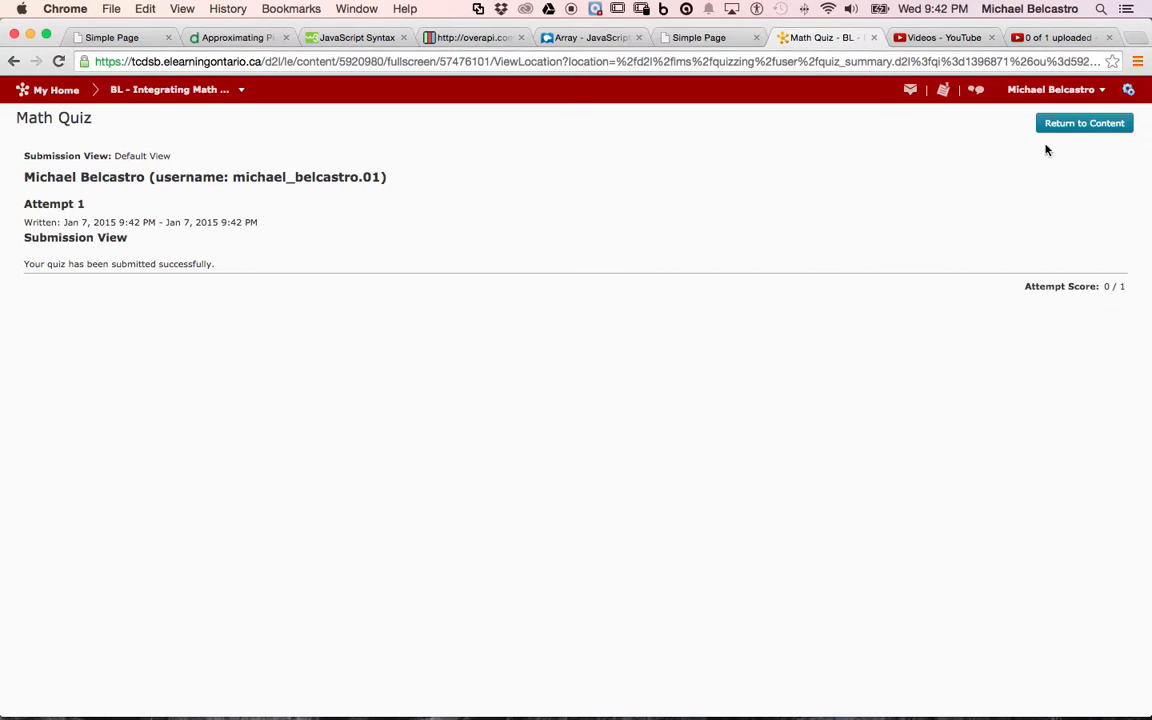
Leave the submitted quiz preview and go to the course's quiz management page.
left_click(1072, 127)
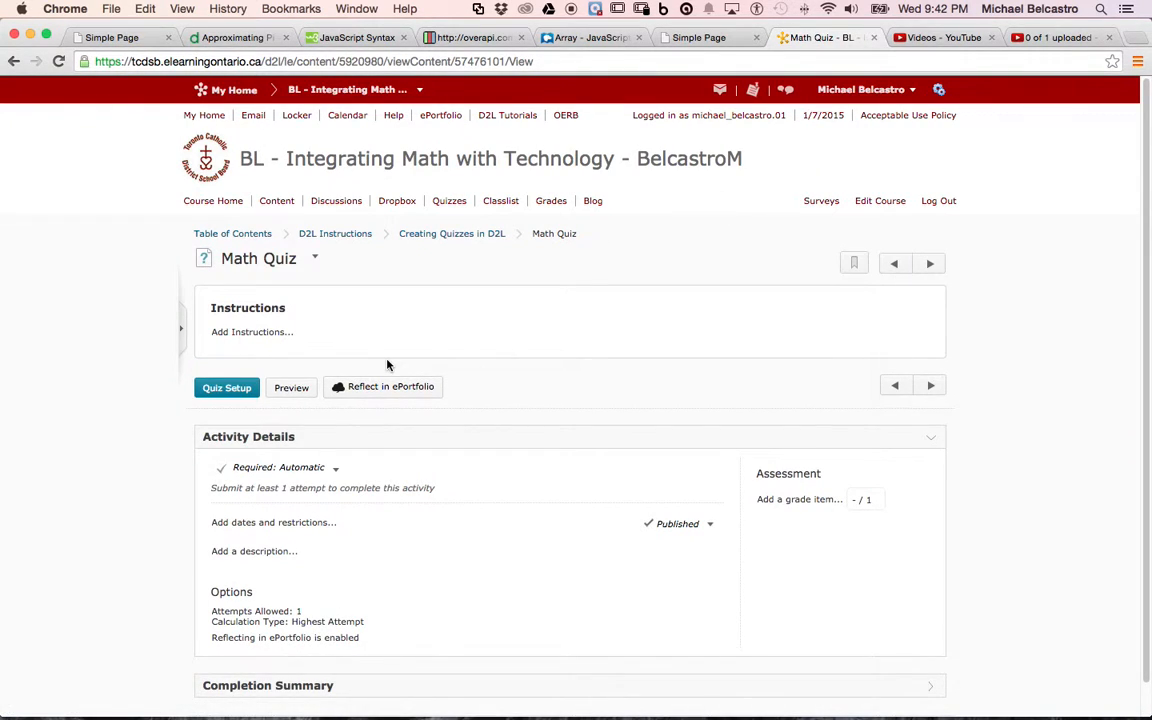
left_click(460, 205)
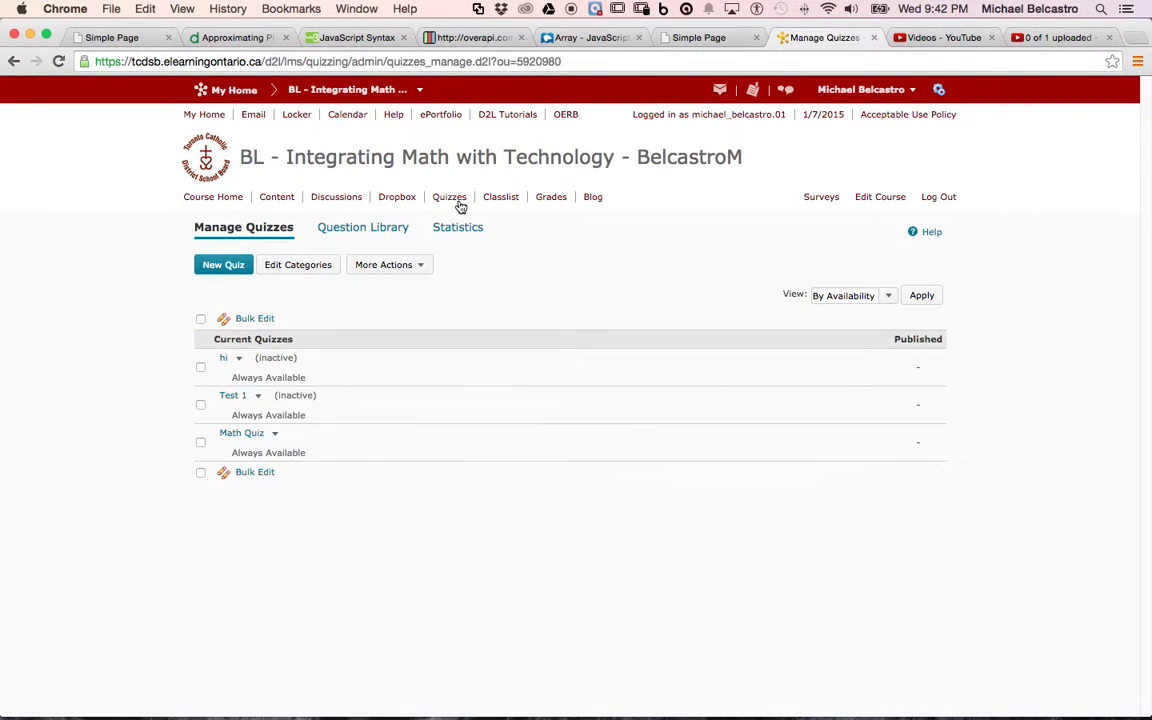